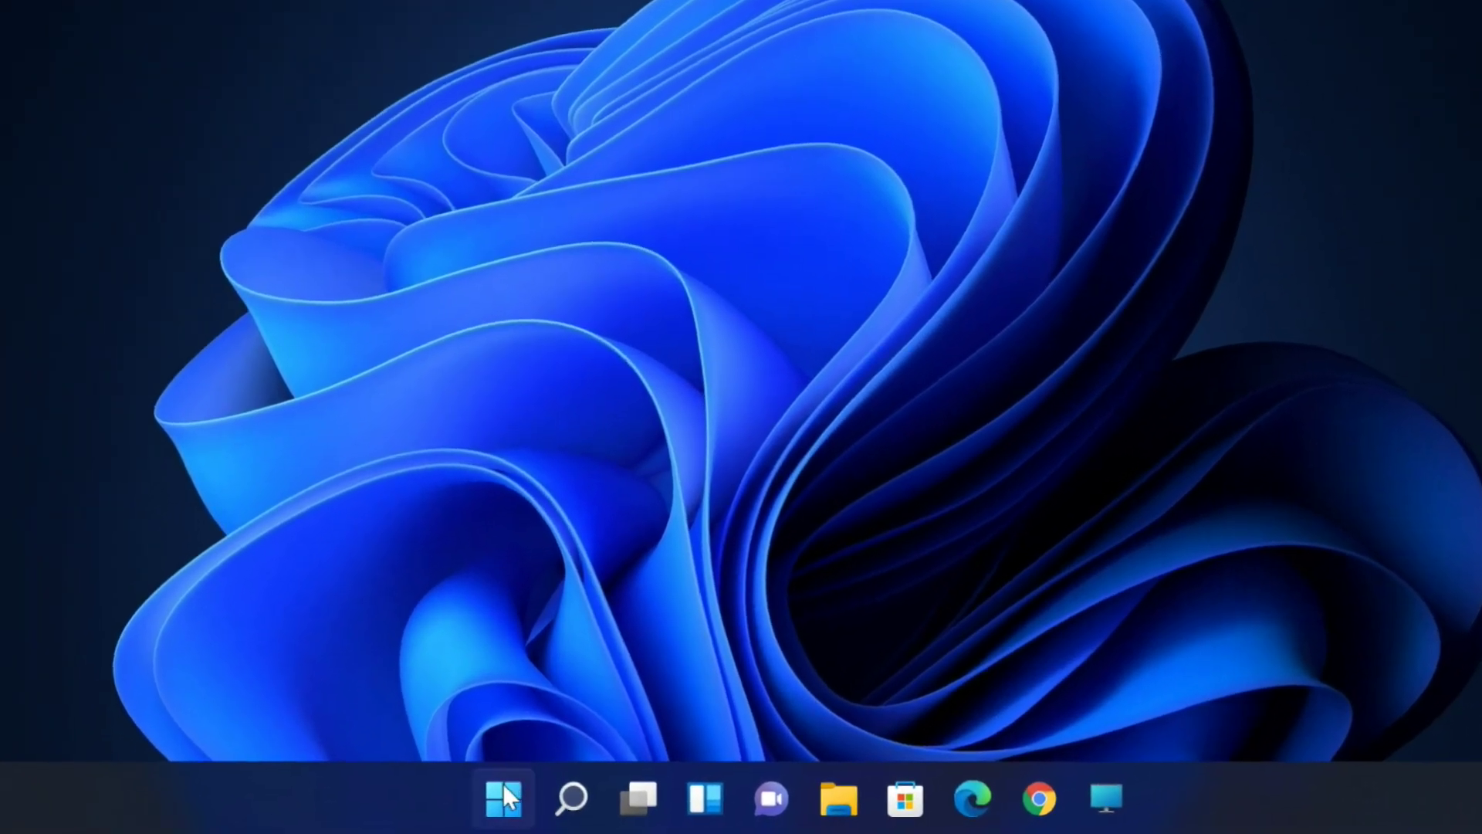
Step: Launch Registry Editor by searching 'regedit' from the Start menu
left_click(503, 791)
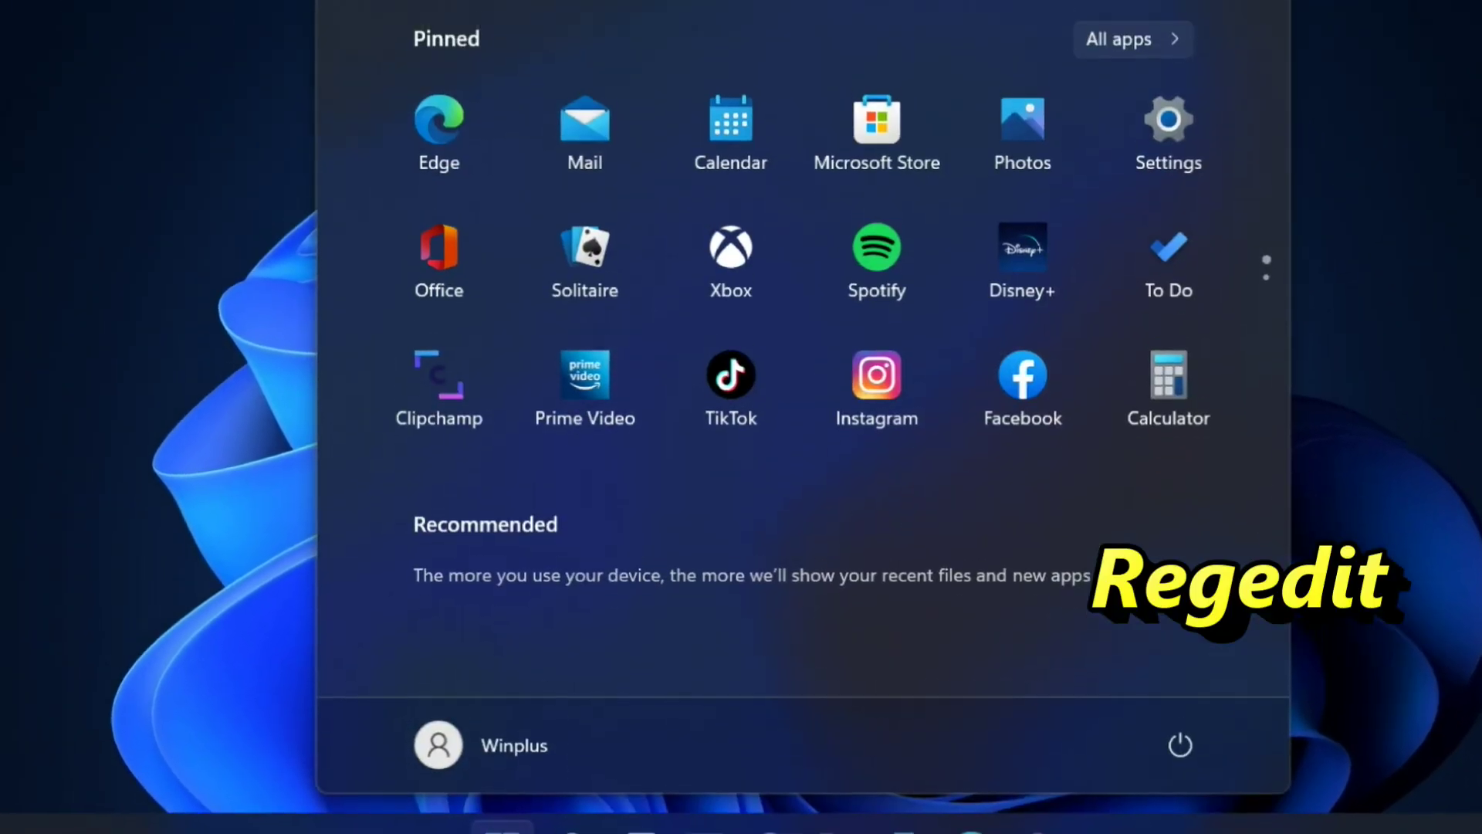
type("regedi")
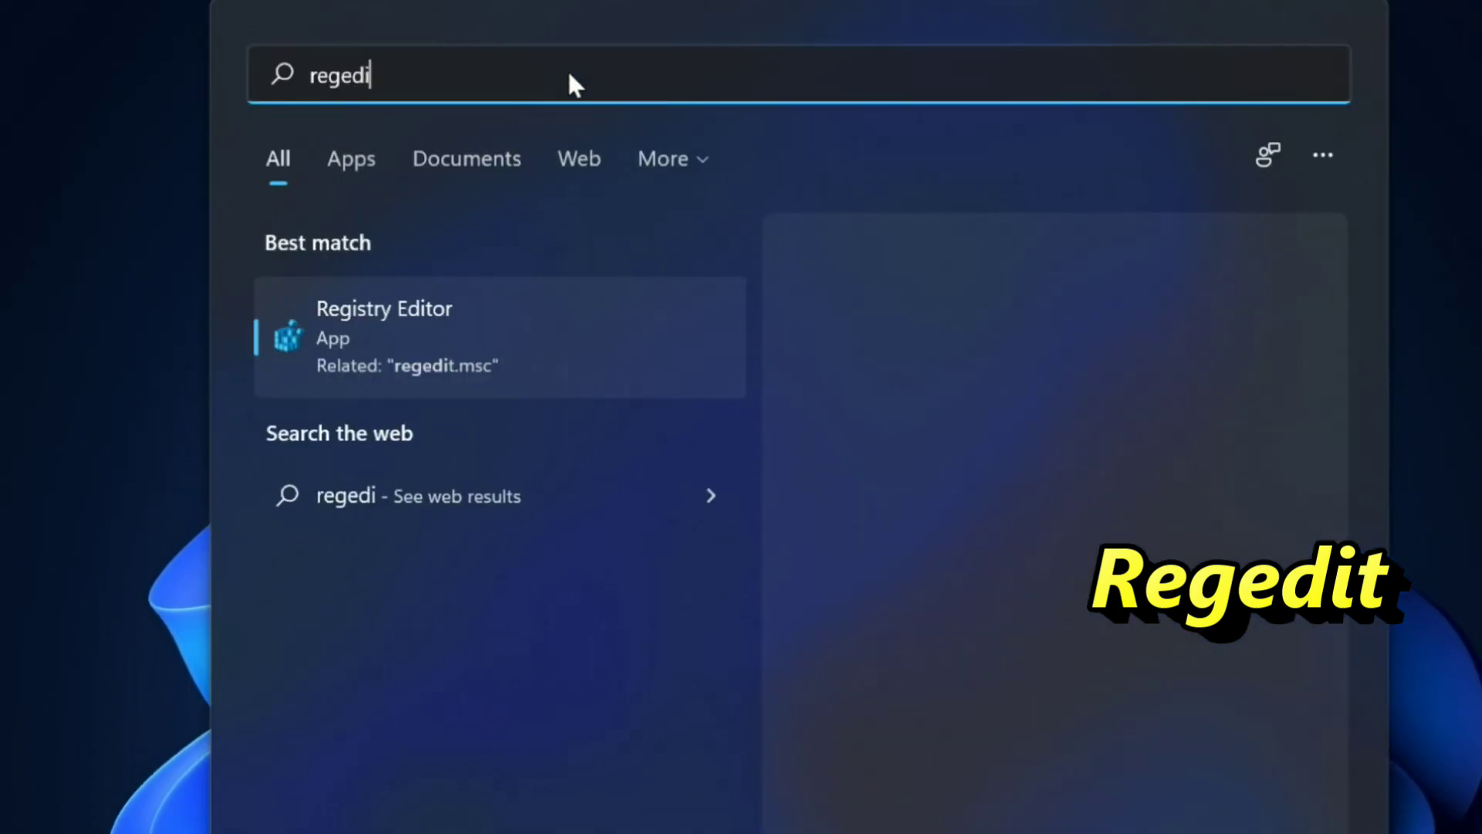
type("t")
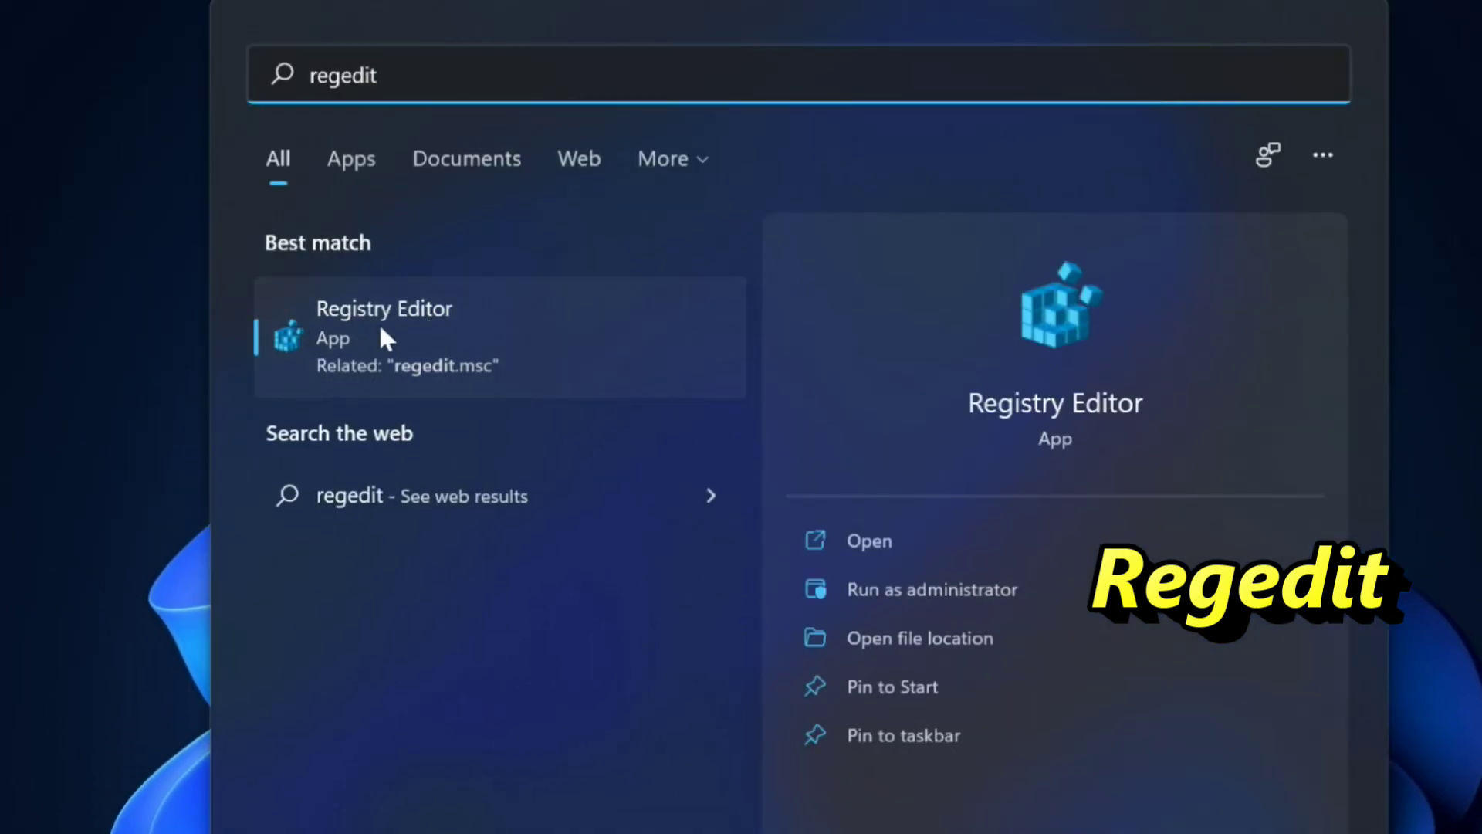
left_click(381, 328)
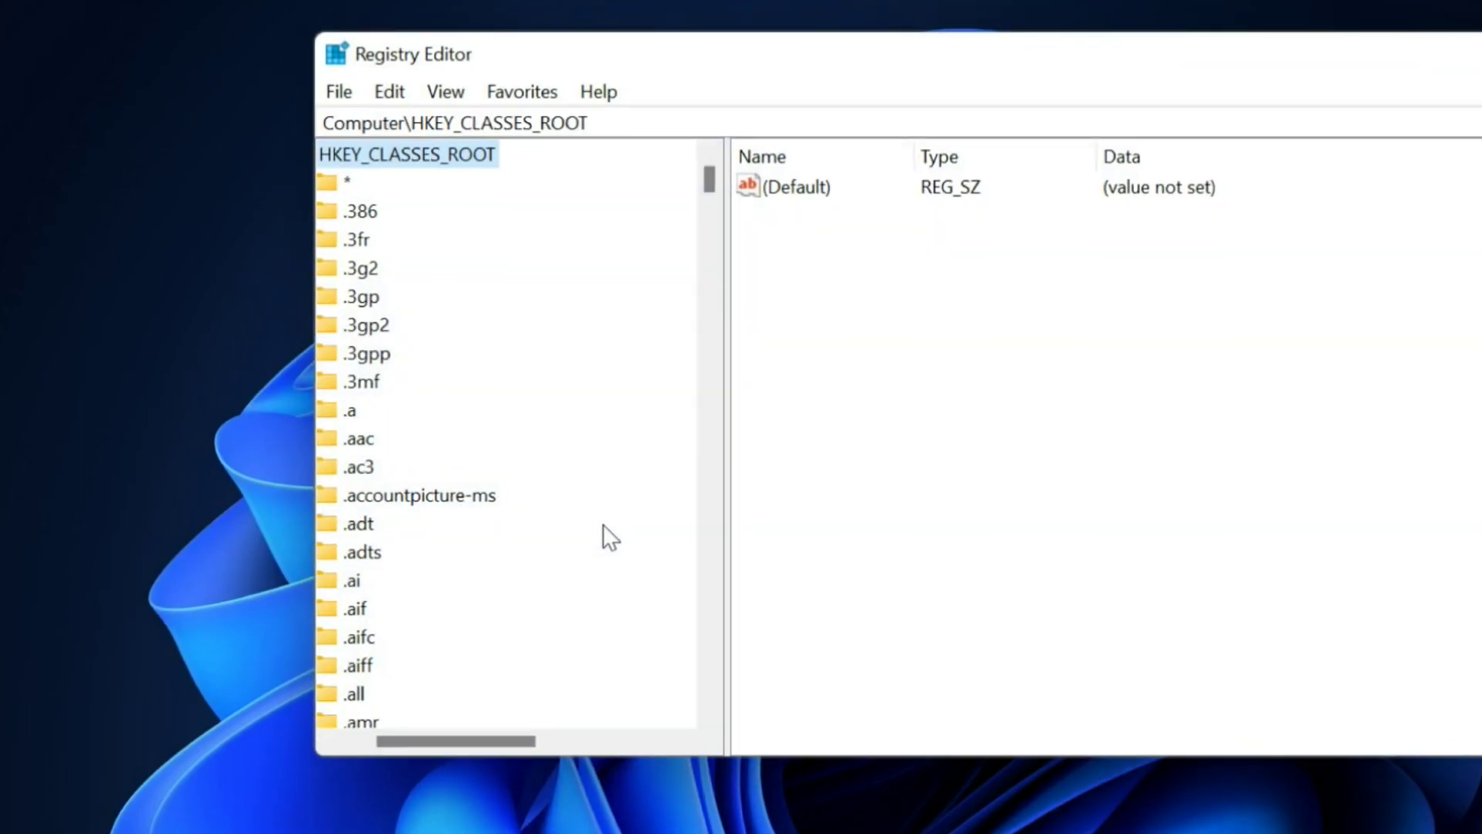
Step: Collapse HKEY_CLASSES_ROOT and widen the Registry Editor window
left_click_drag(488, 753, 455, 749)
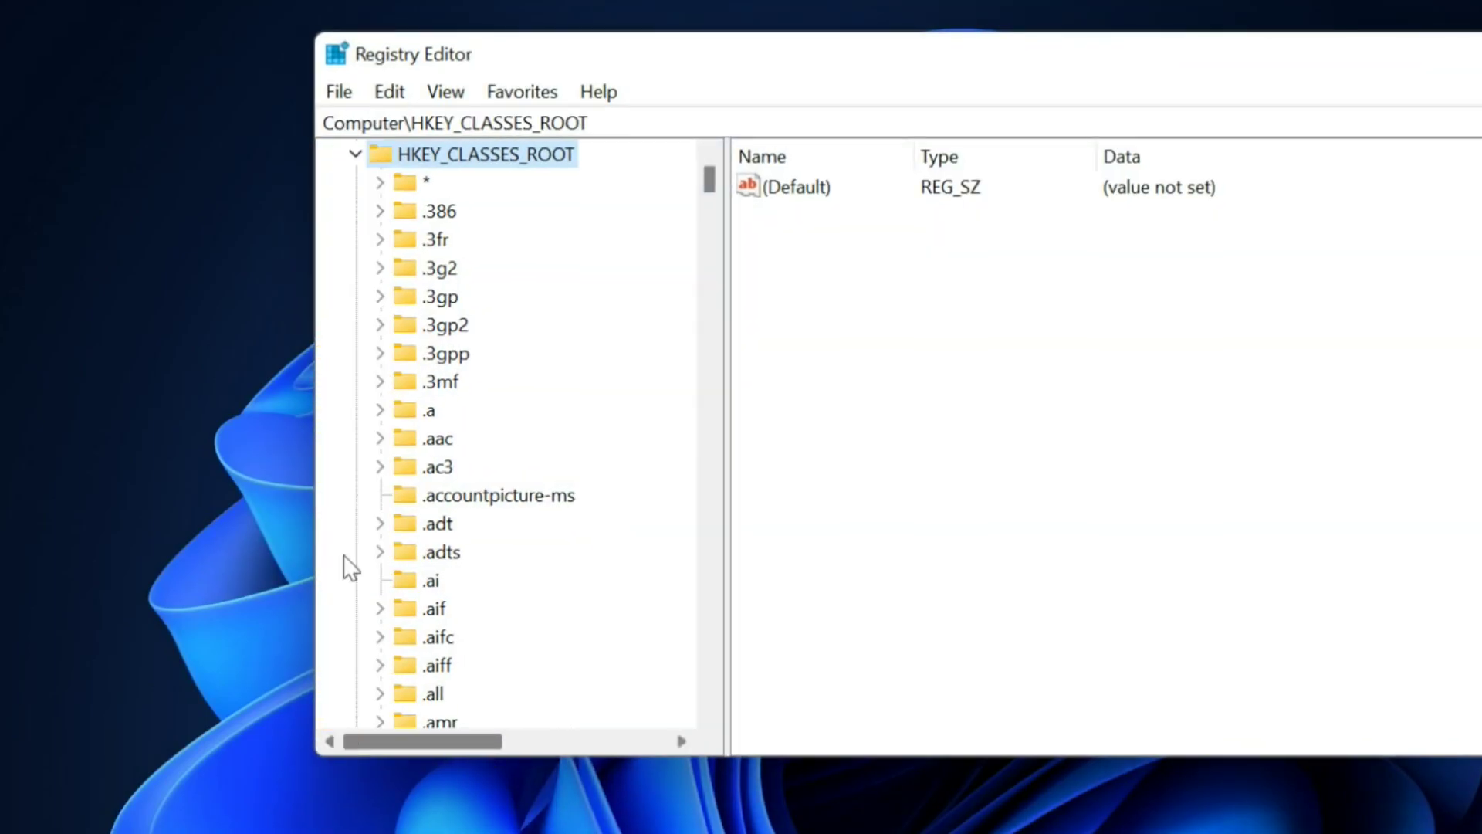
left_click(353, 154)
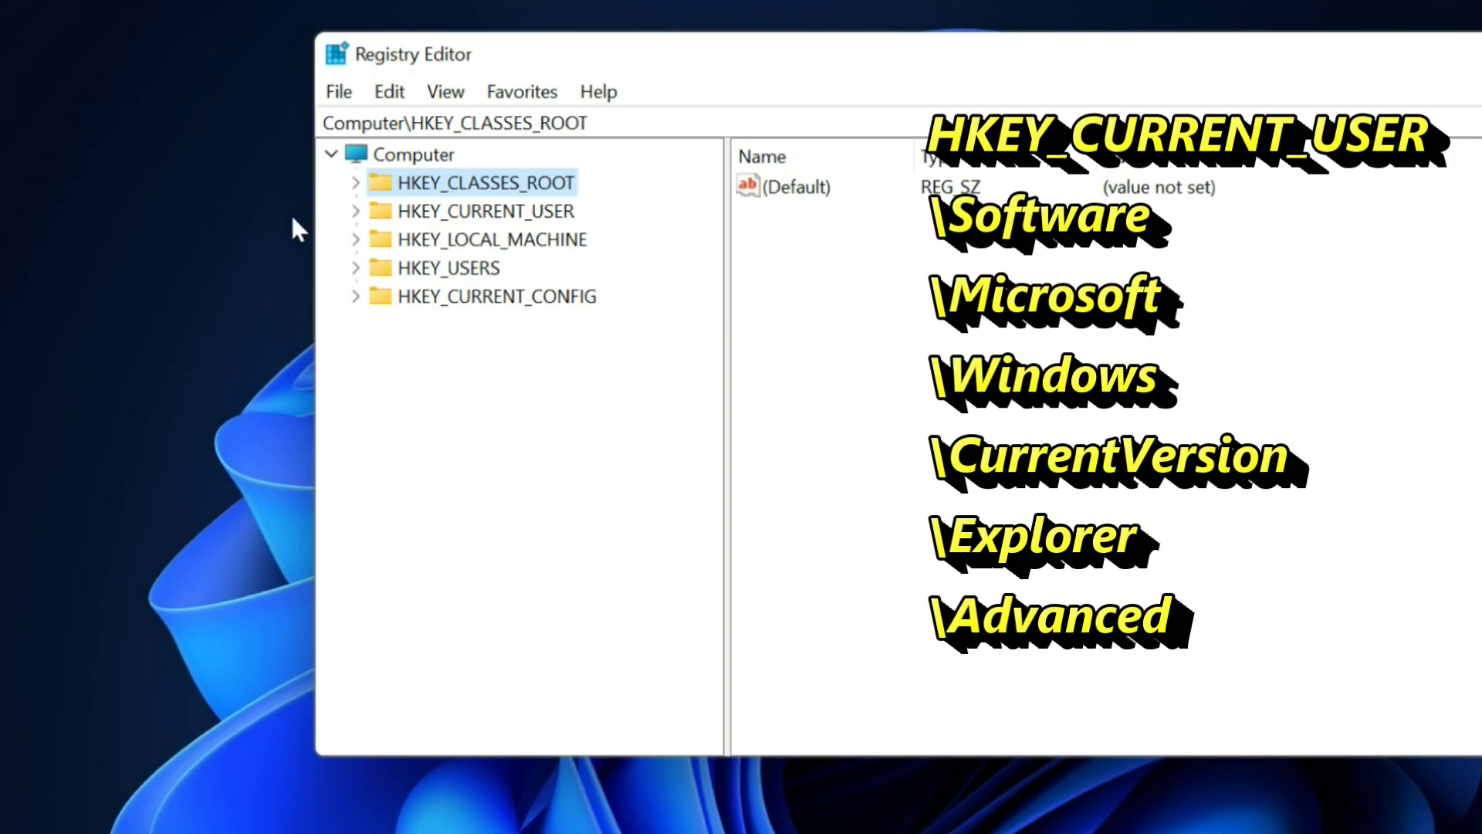
left_click_drag(303, 225, 262, 224)
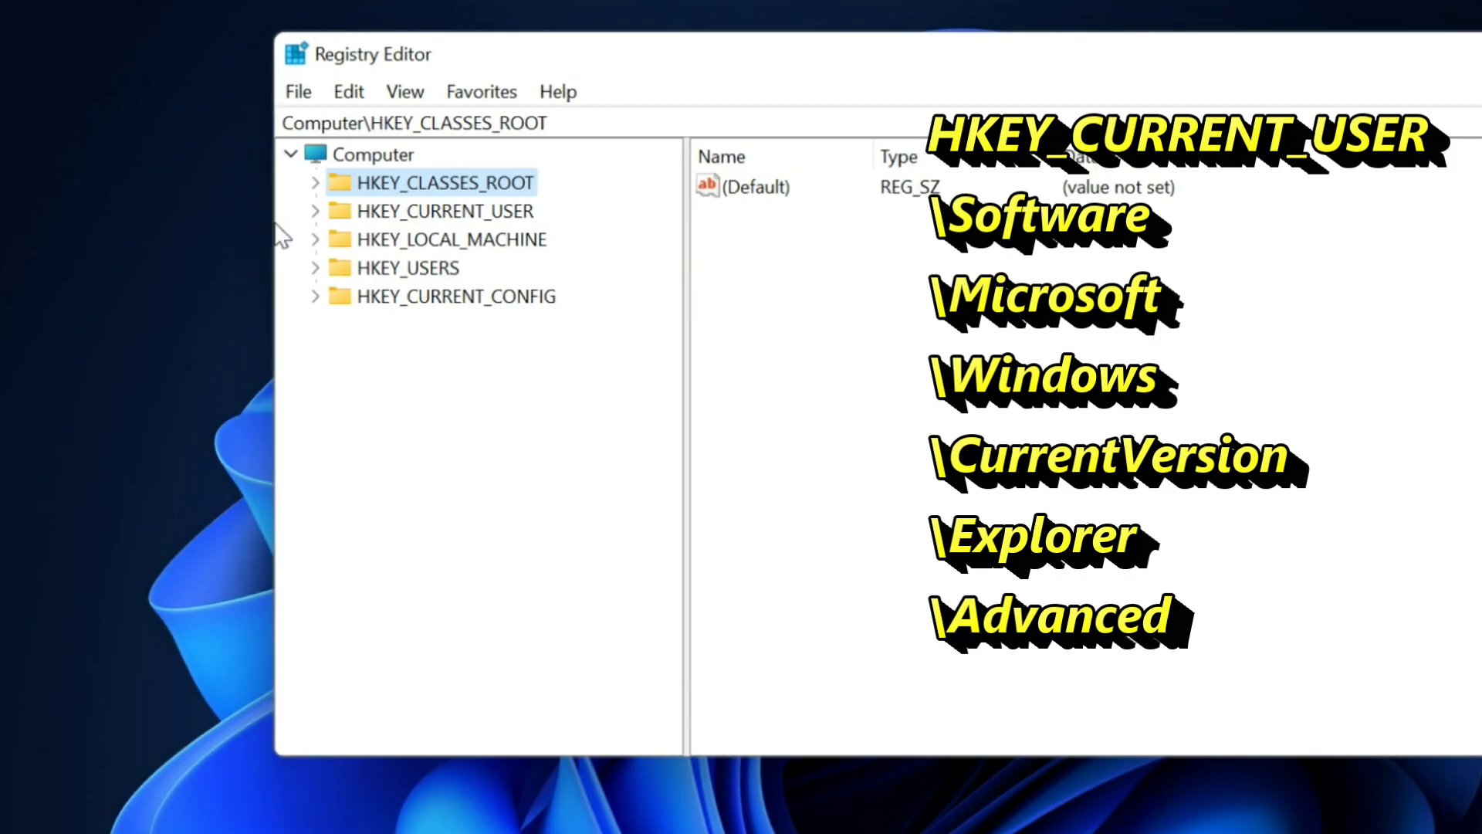
Step: Expand HKEY_CURRENT_USER and Software, then select the Microsoft key
left_click(425, 213)
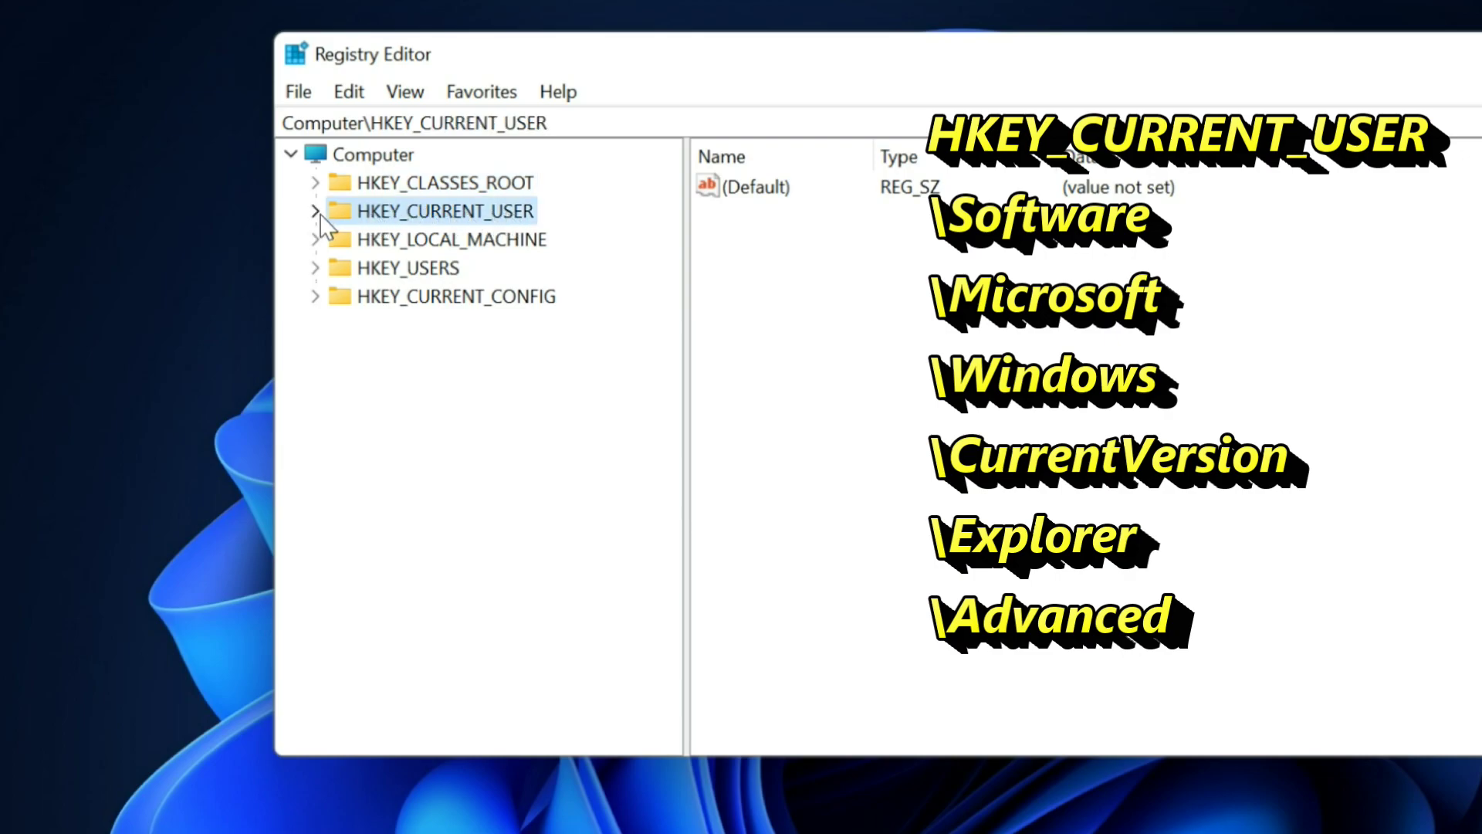
left_click(276, 214)
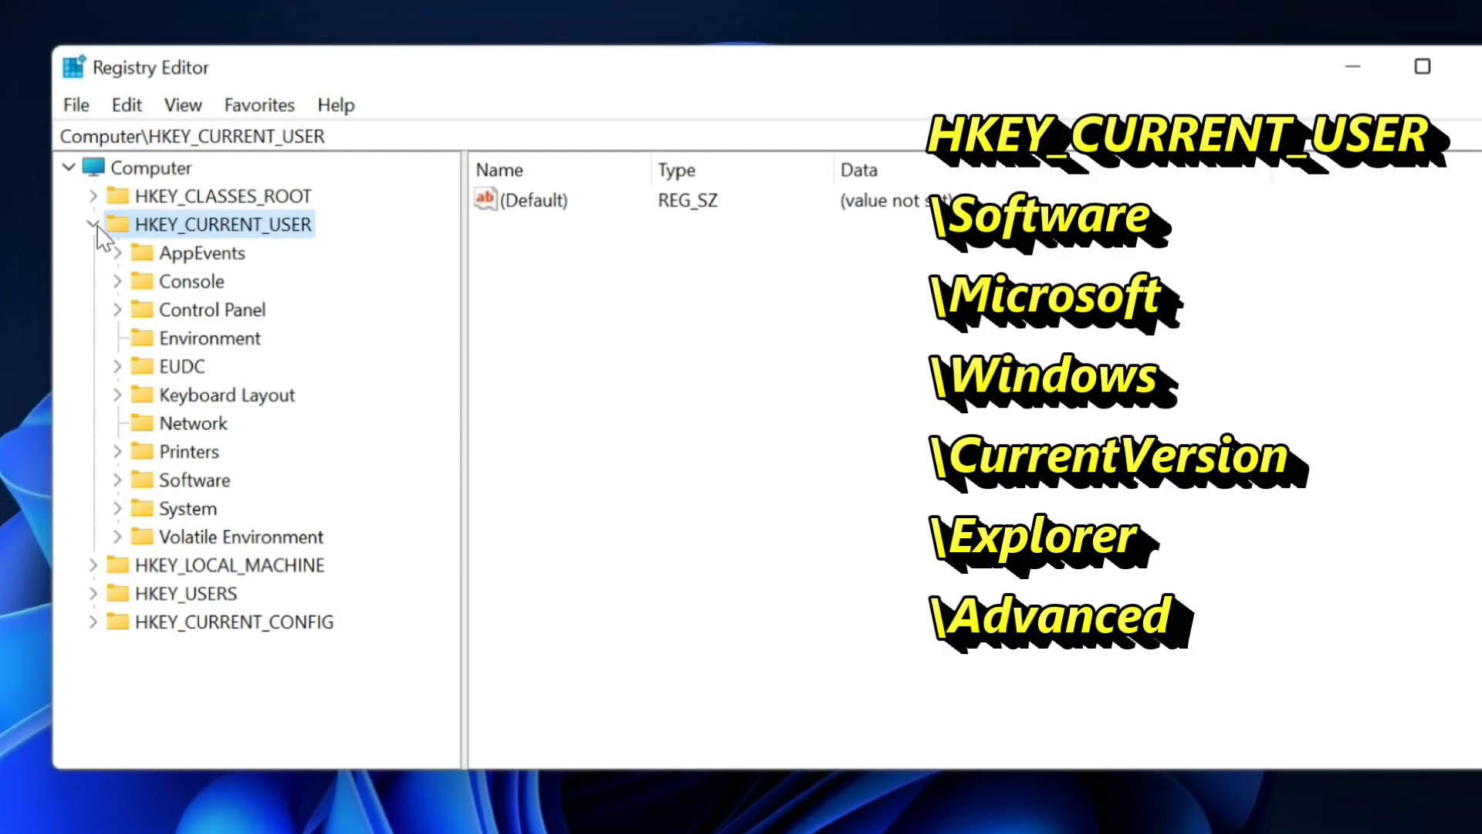
left_click(134, 485)
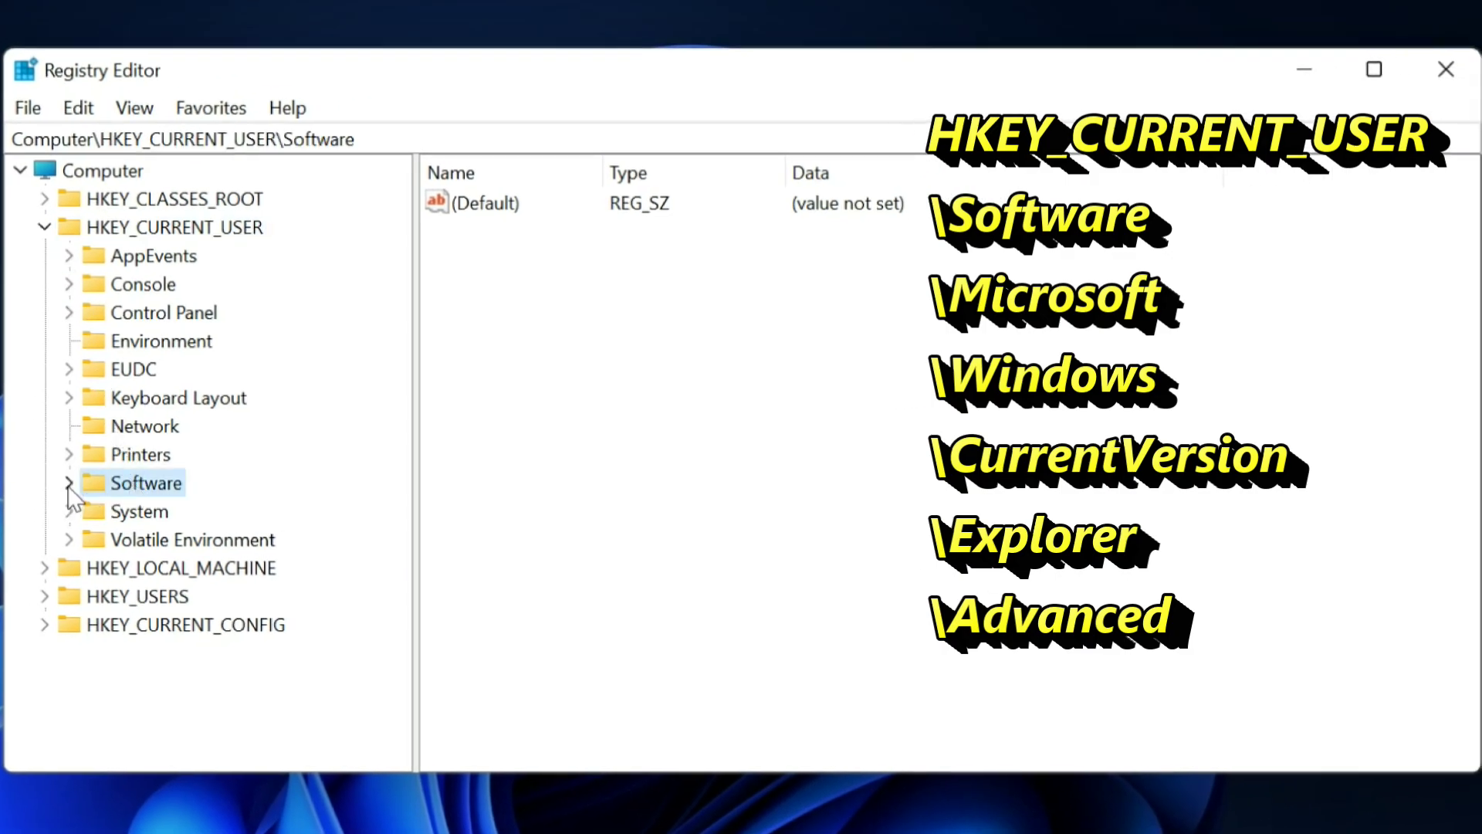
left_click(69, 484)
scroll(176, 533, "down", 2)
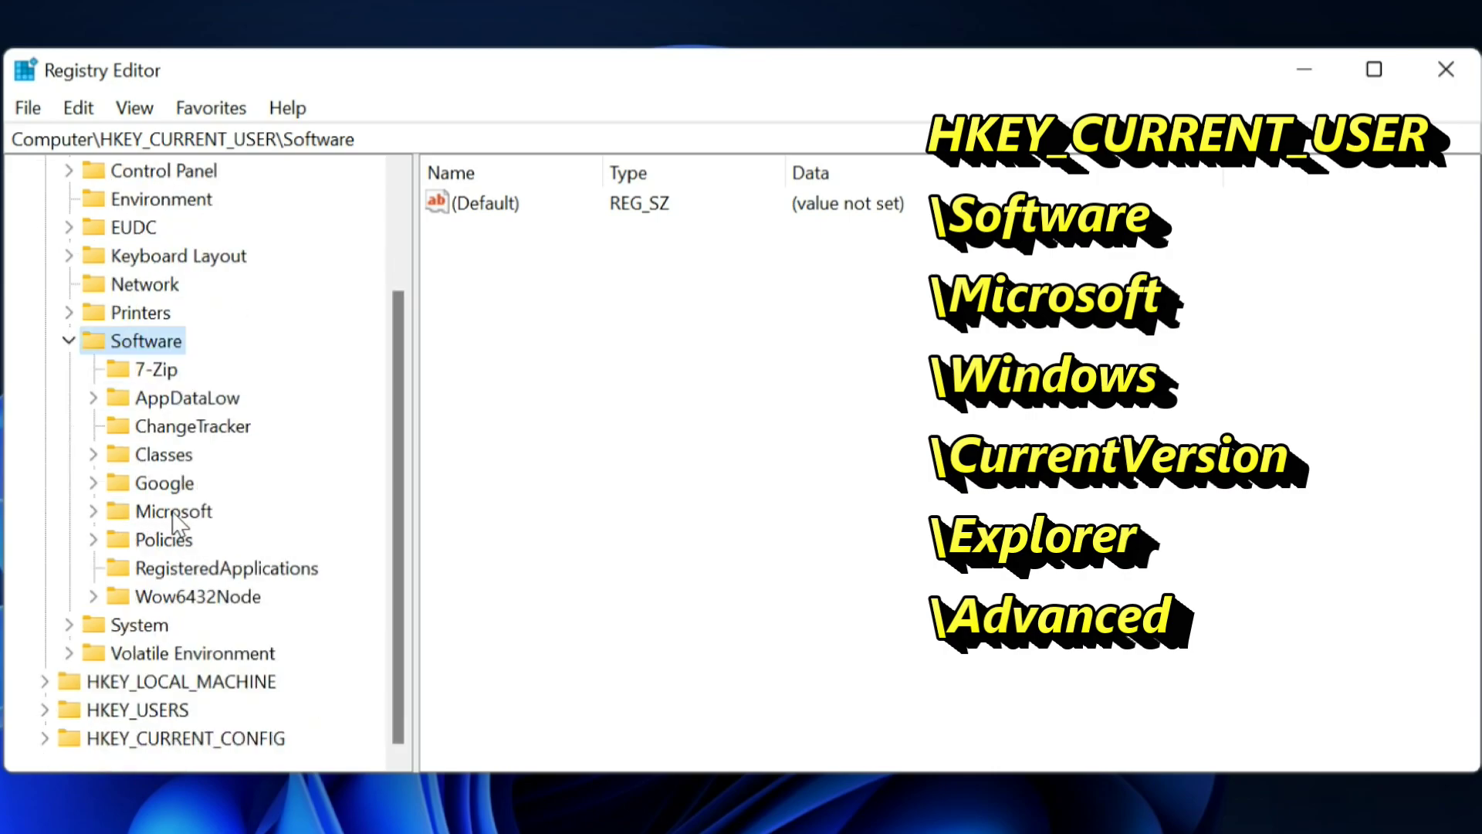
left_click(174, 513)
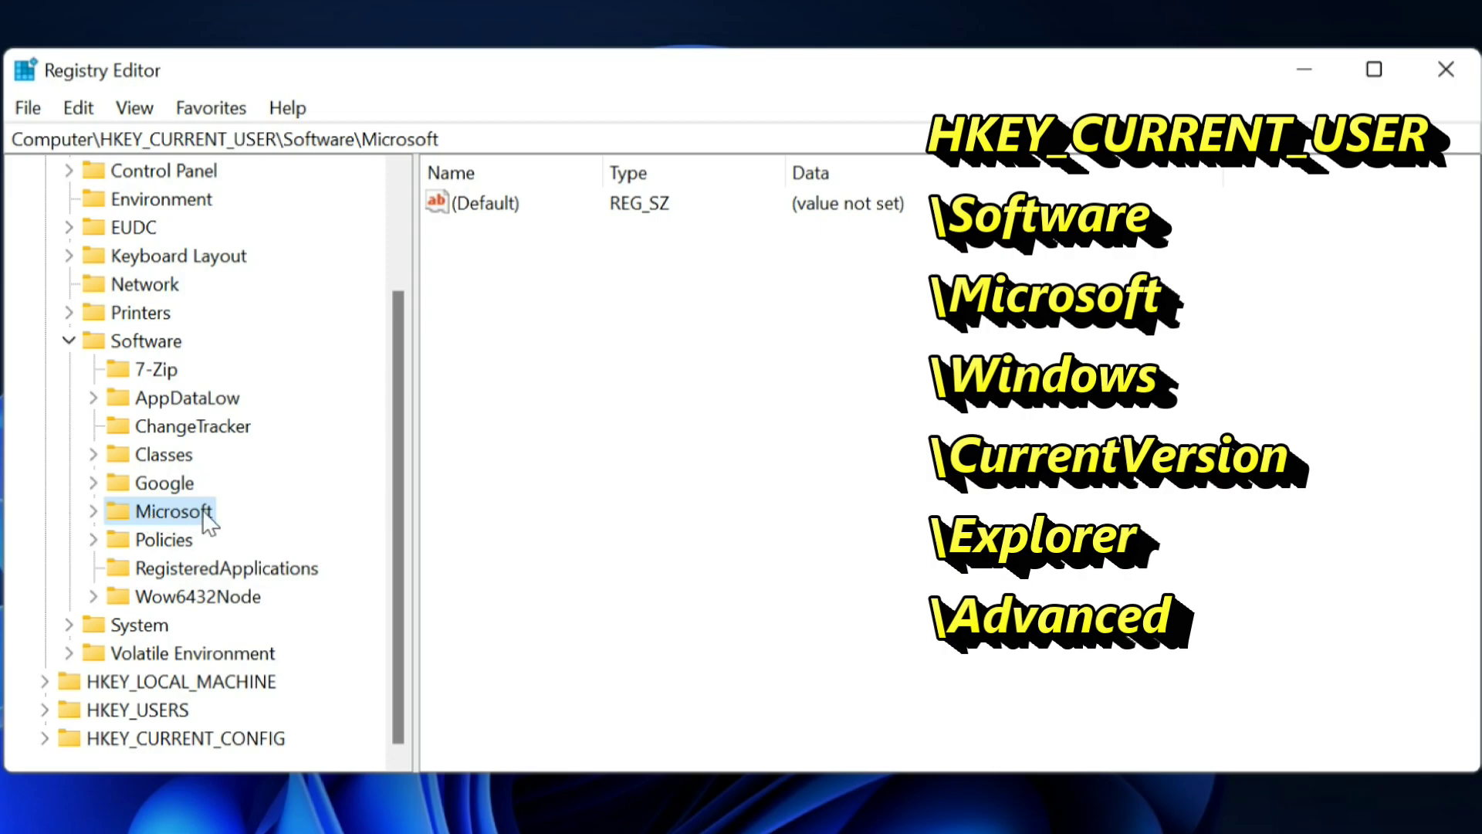
Step: Expand Microsoft, Windows and CurrentVersion to reveal the Explorer subkey
left_click(94, 511)
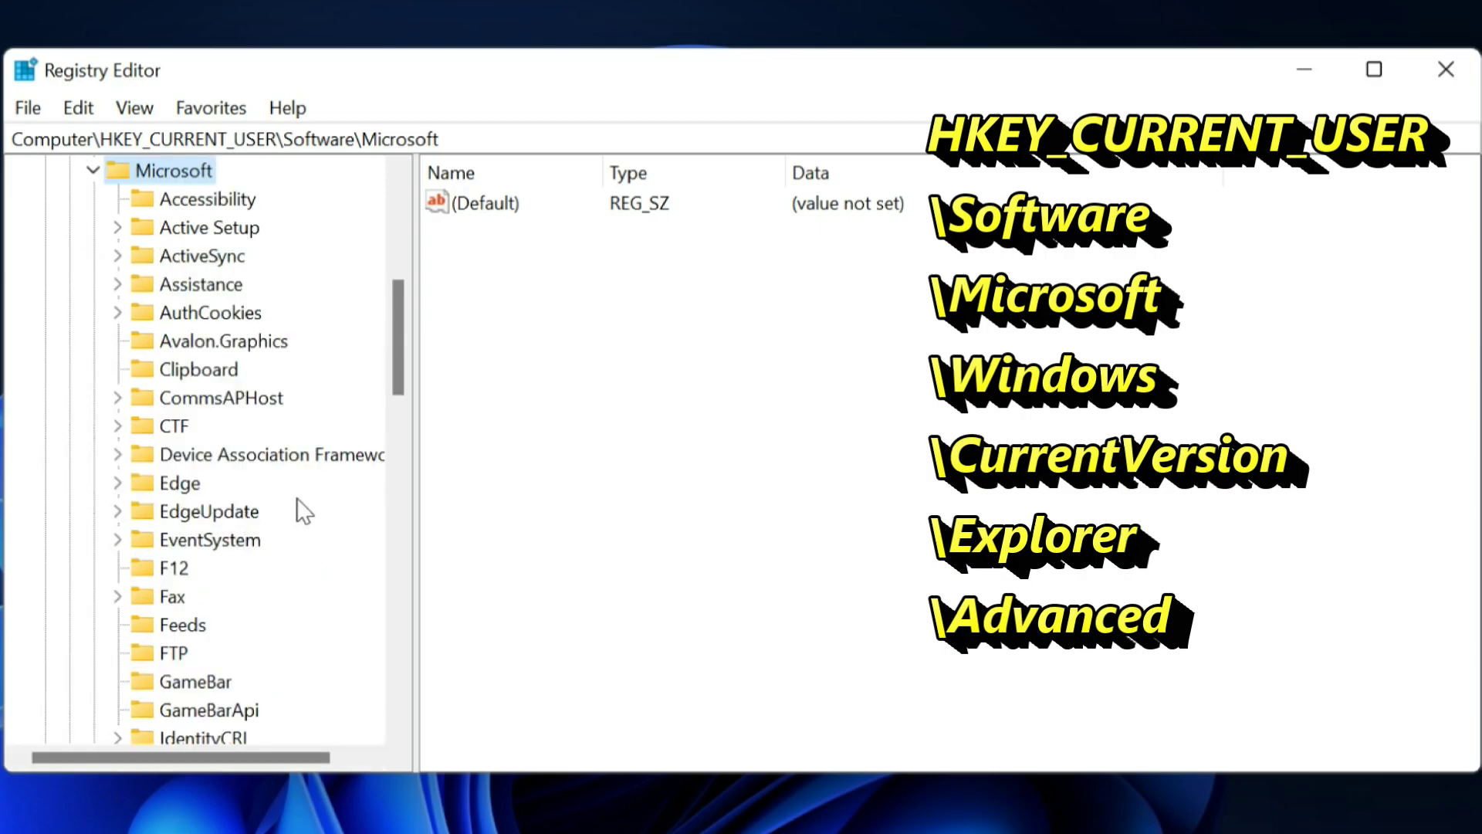
scroll(296, 497, "down", 7)
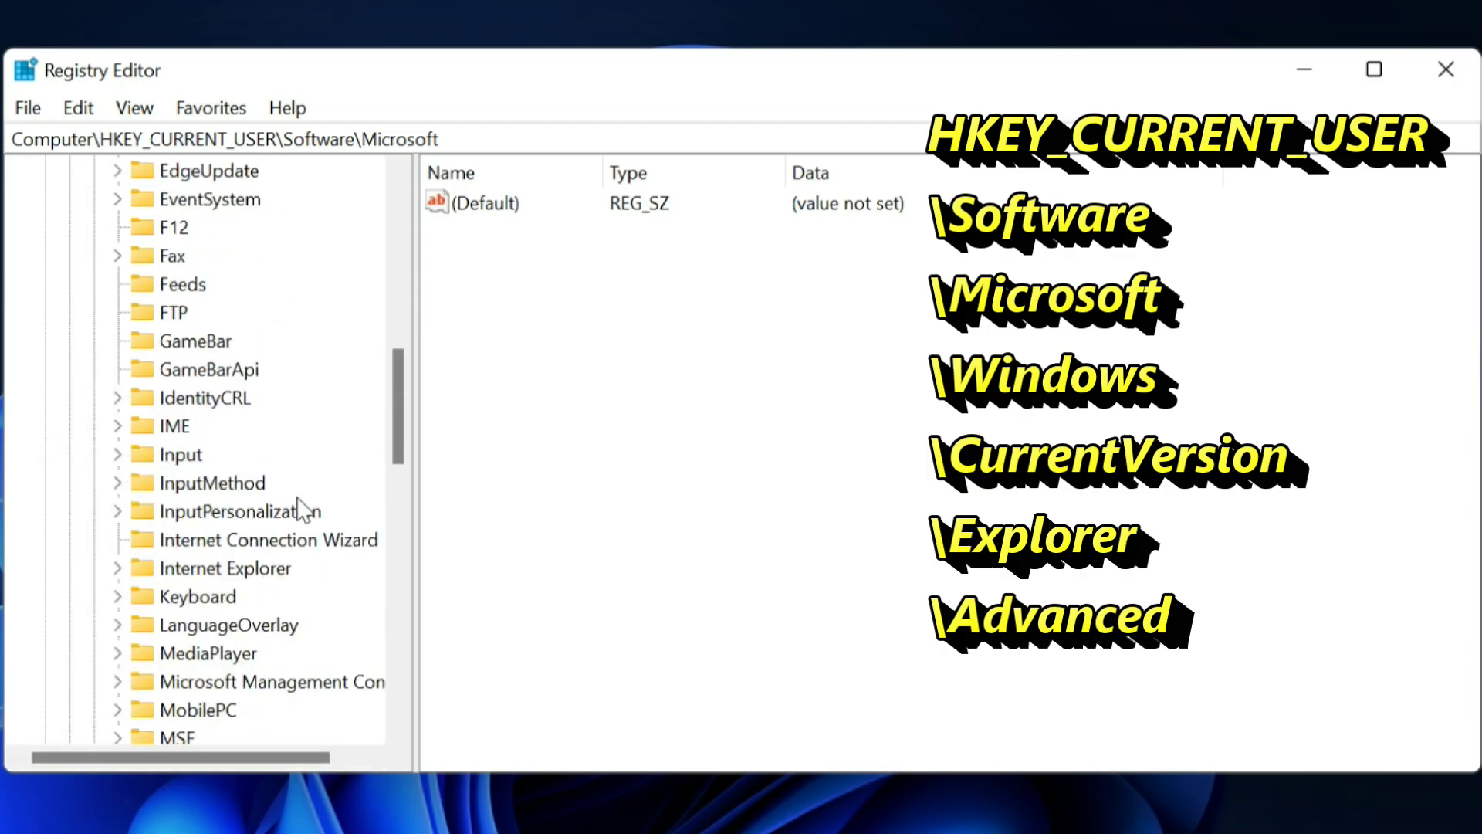
scroll(297, 497, "down", 2)
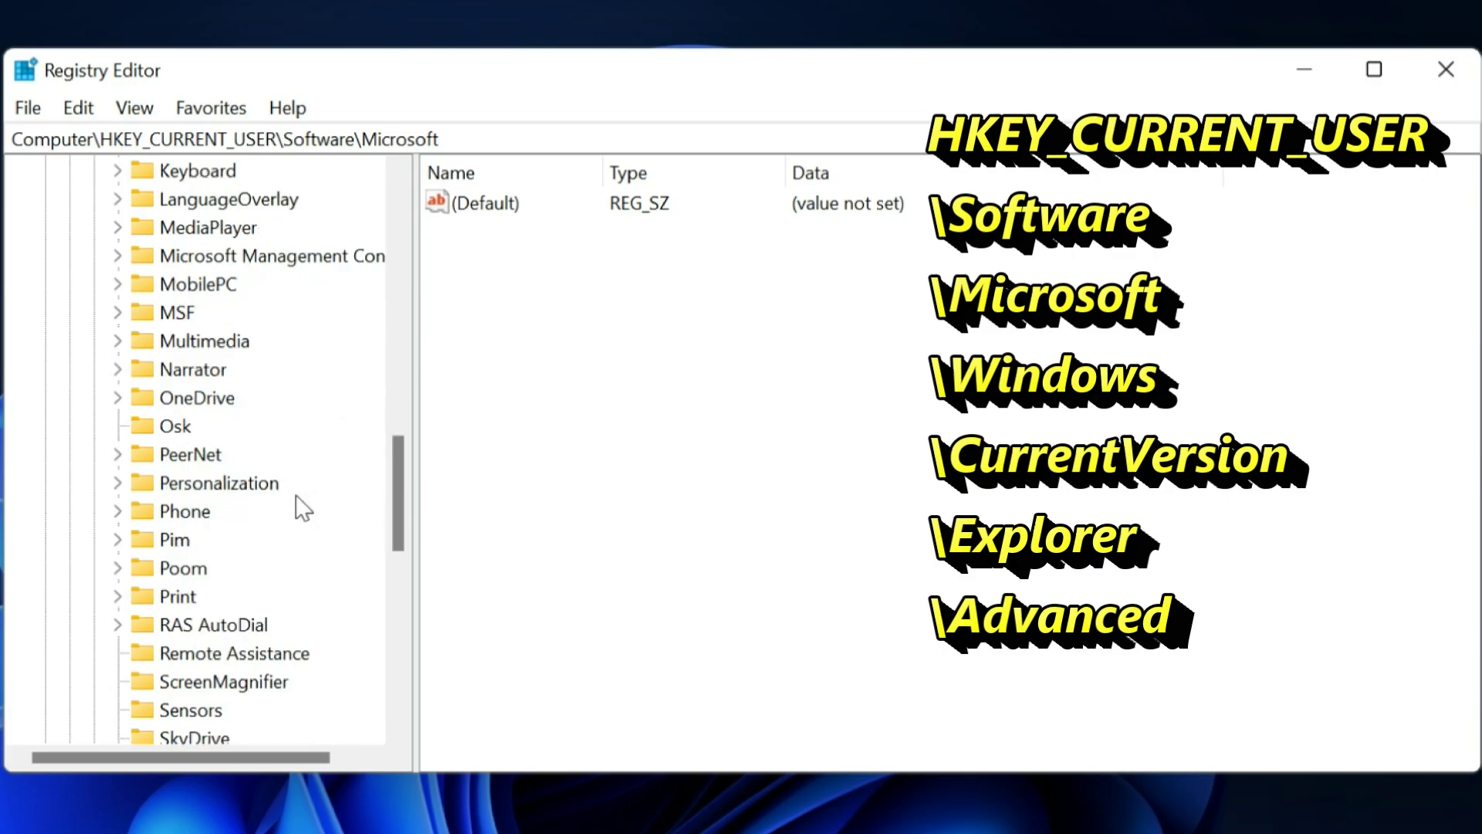
scroll(296, 497, "down", 7)
scroll(295, 494, "down", 1)
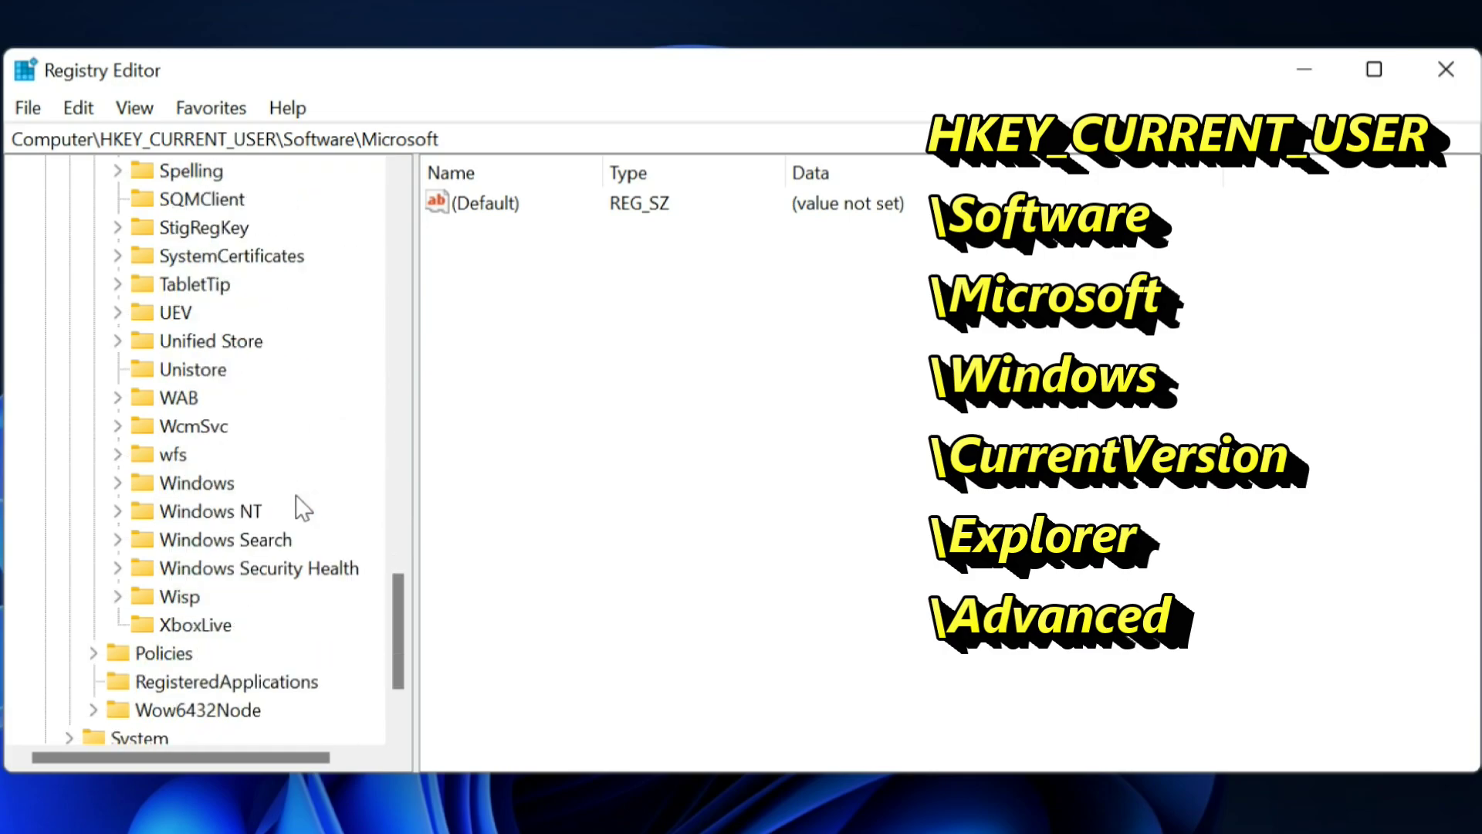
left_click(188, 482)
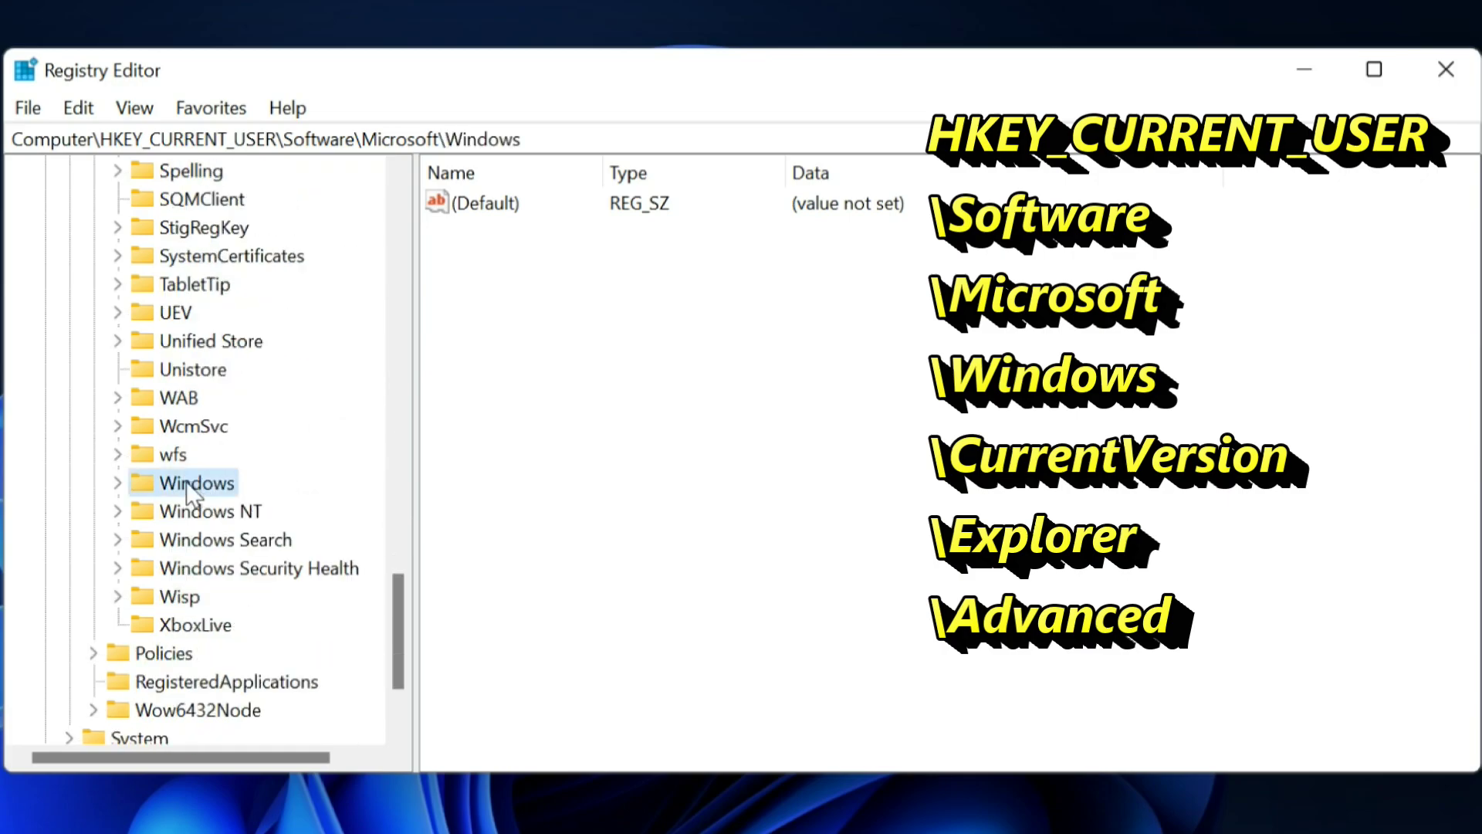
left_click(118, 483)
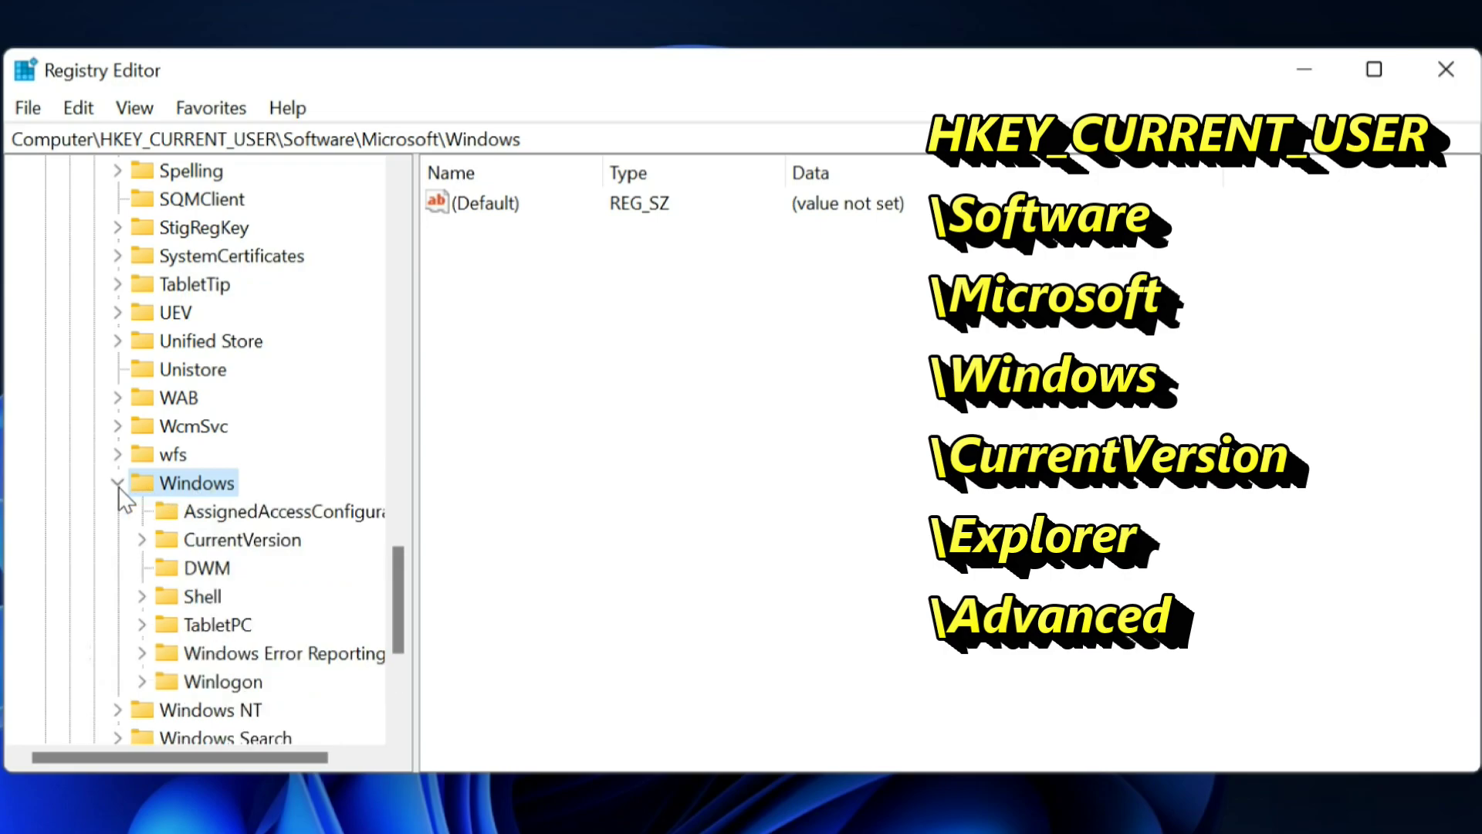
left_click(232, 540)
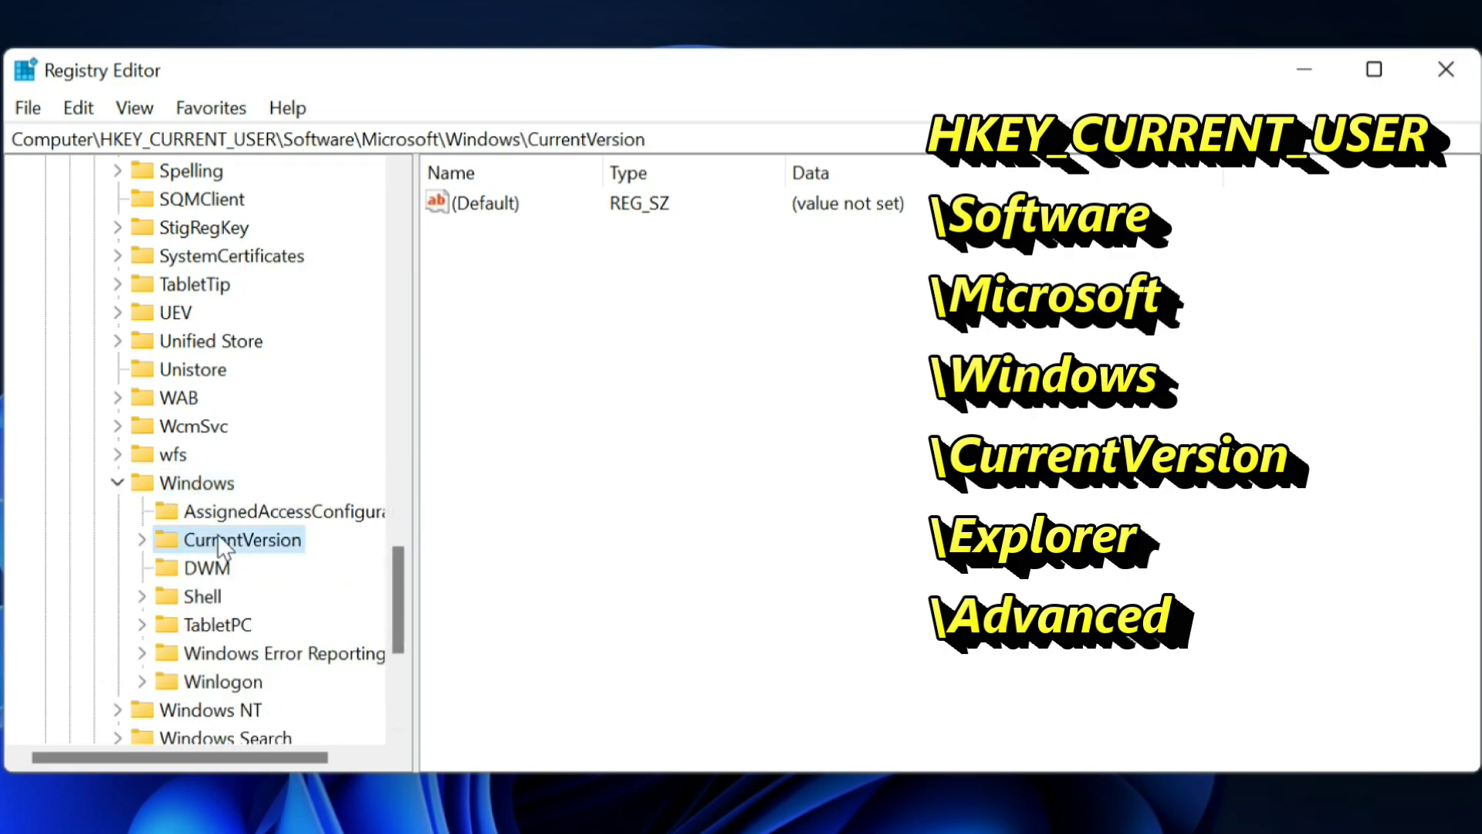
left_click(144, 540)
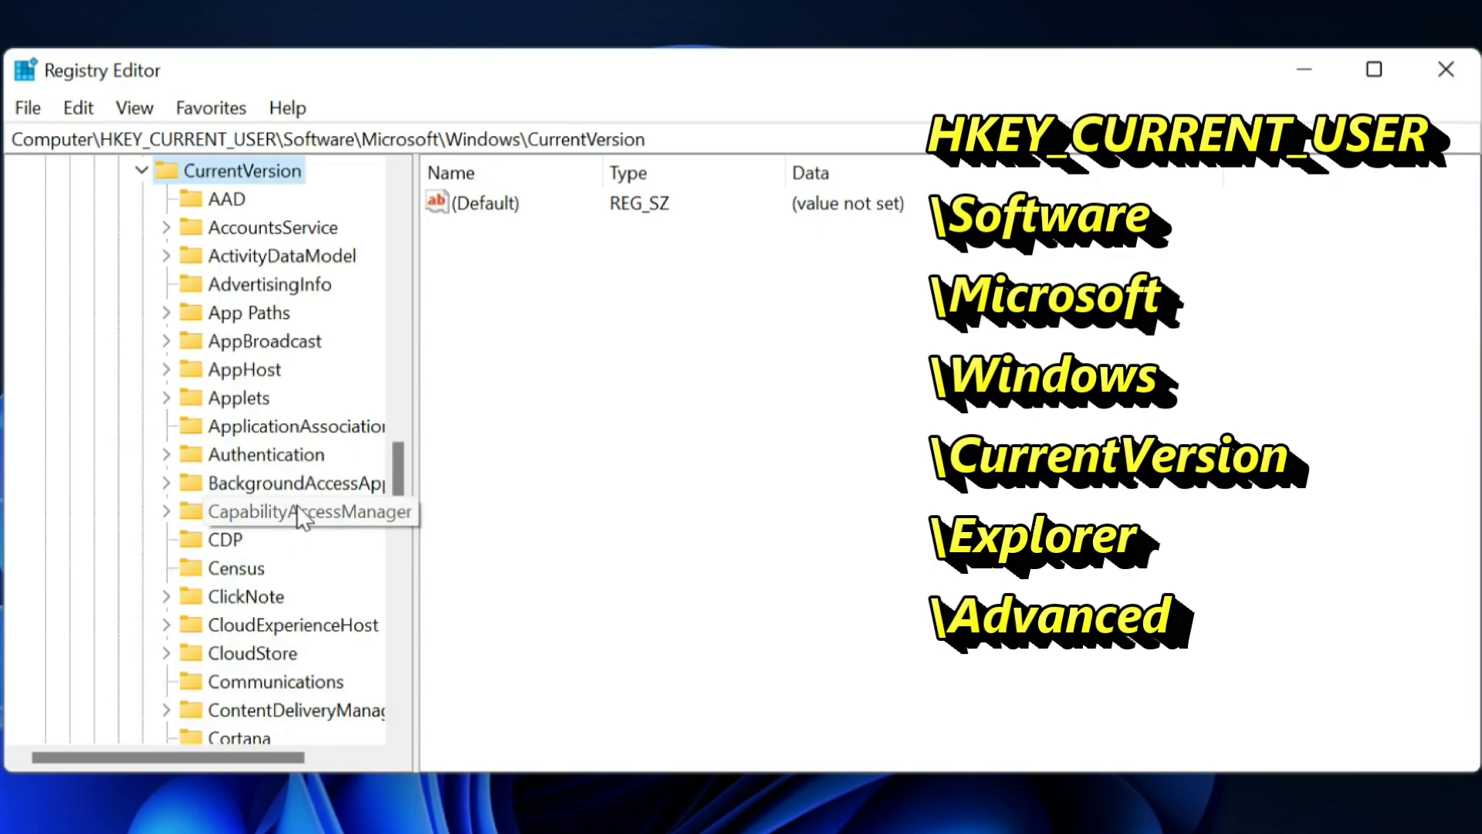
scroll(297, 505, "down", 5)
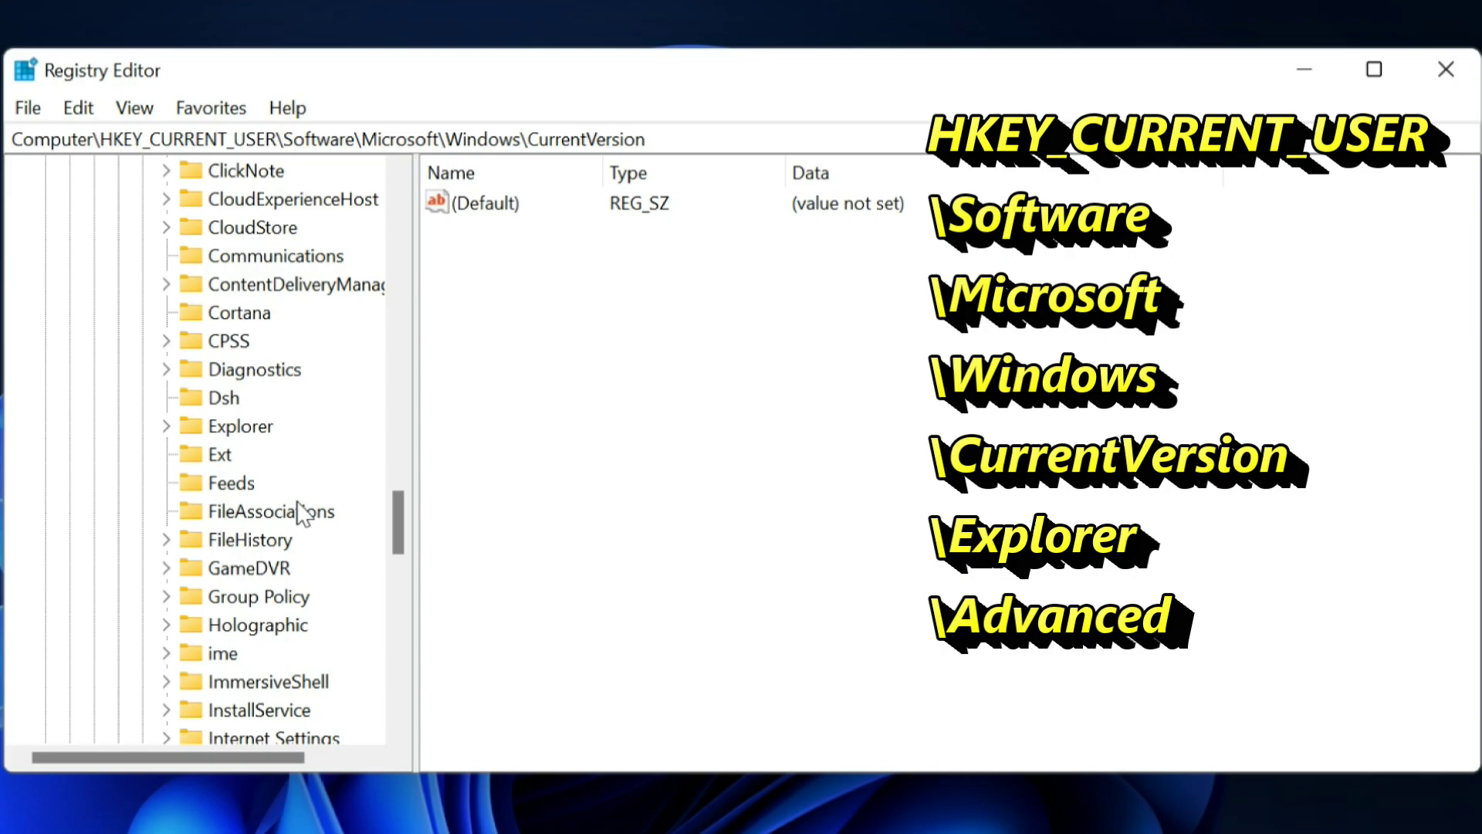
Step: Open Explorer\Advanced and scroll to the end of its value list
left_click(239, 429)
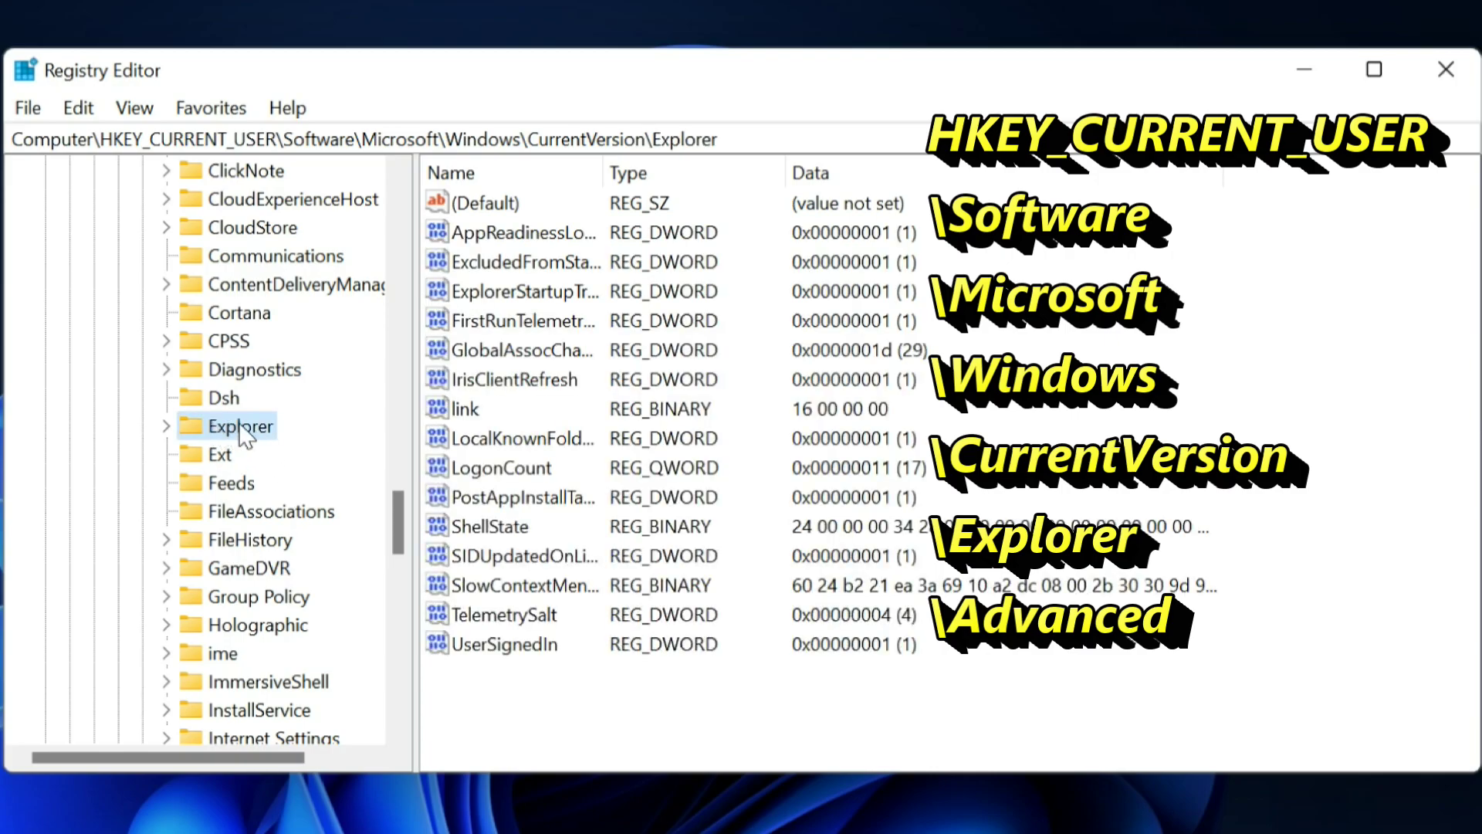
left_click(168, 427)
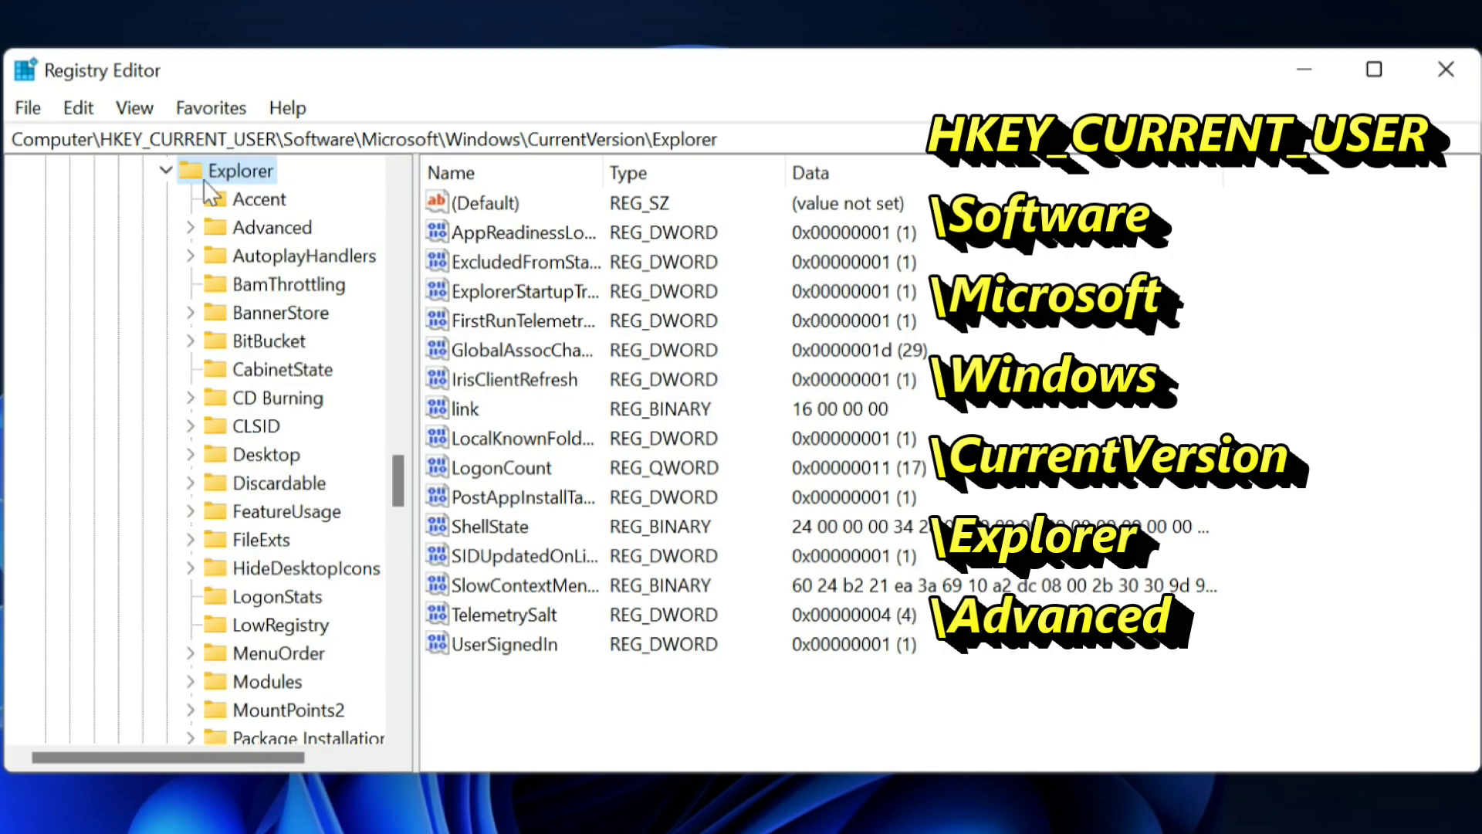
left_click(270, 232)
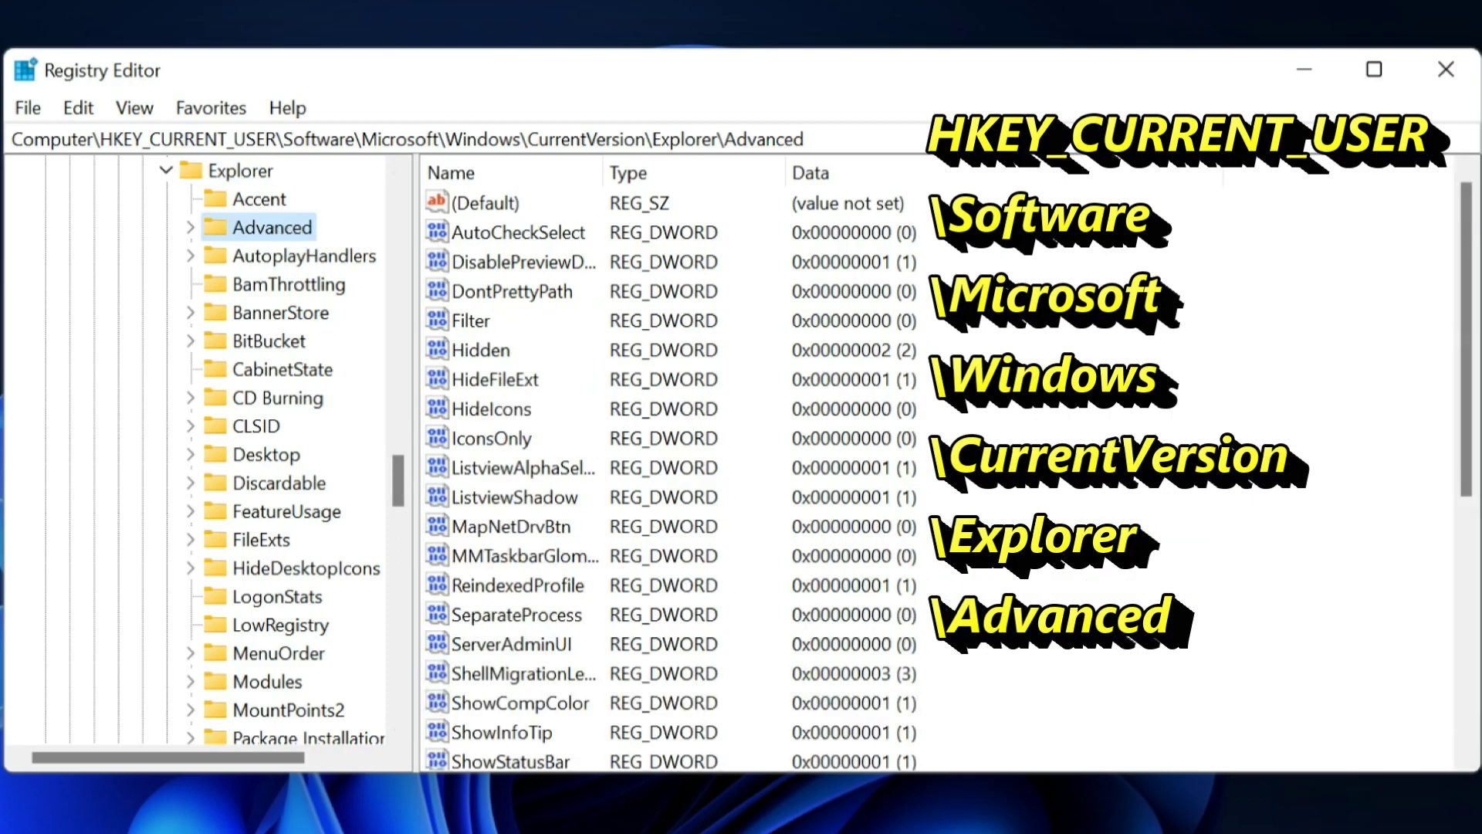
scroll(668, 463, "down", 6)
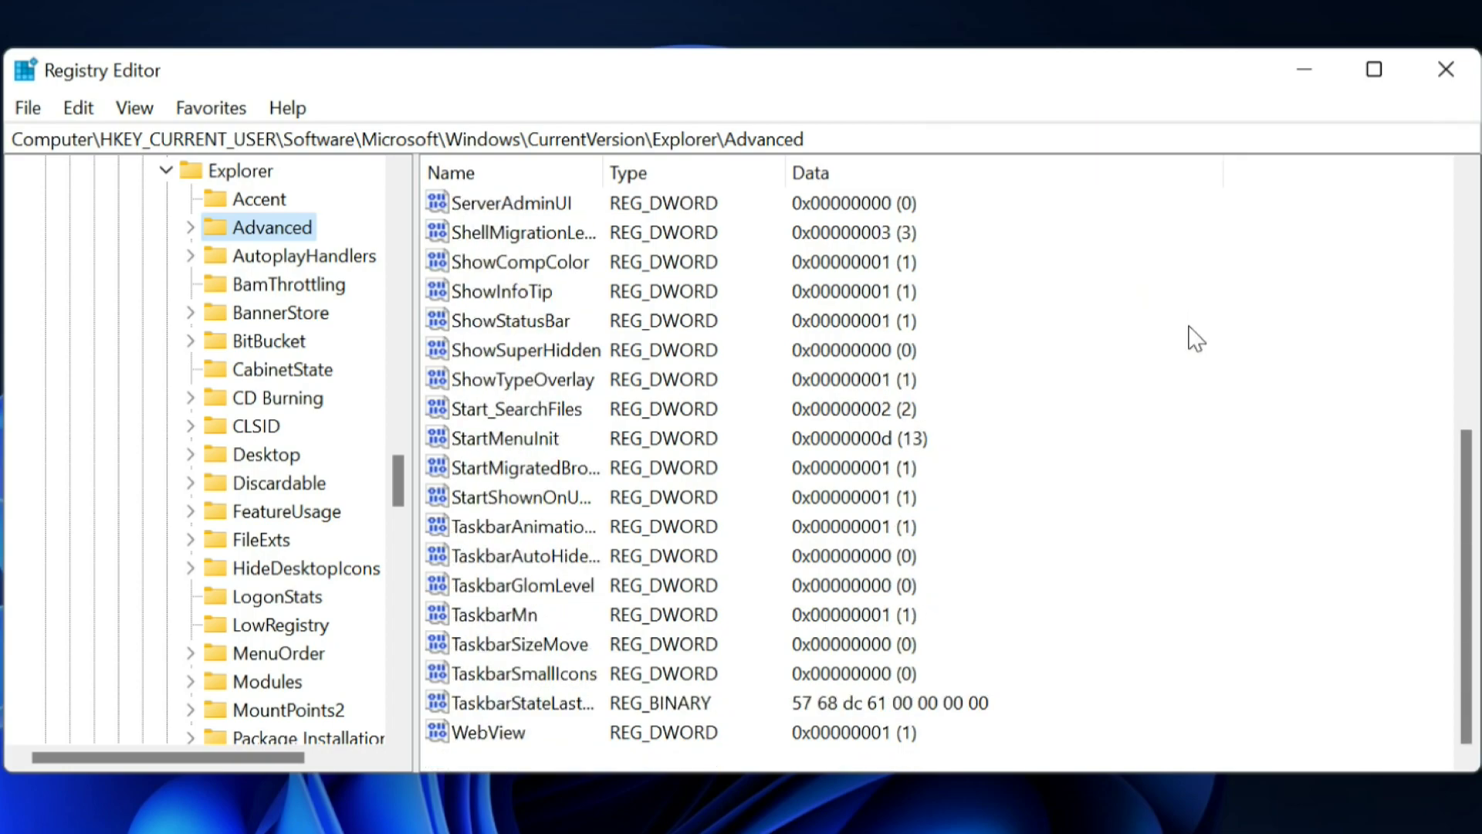
Step: Create a new DWORD (32-bit) value named TaskbarSi in the Advanced key
right_click(1112, 513)
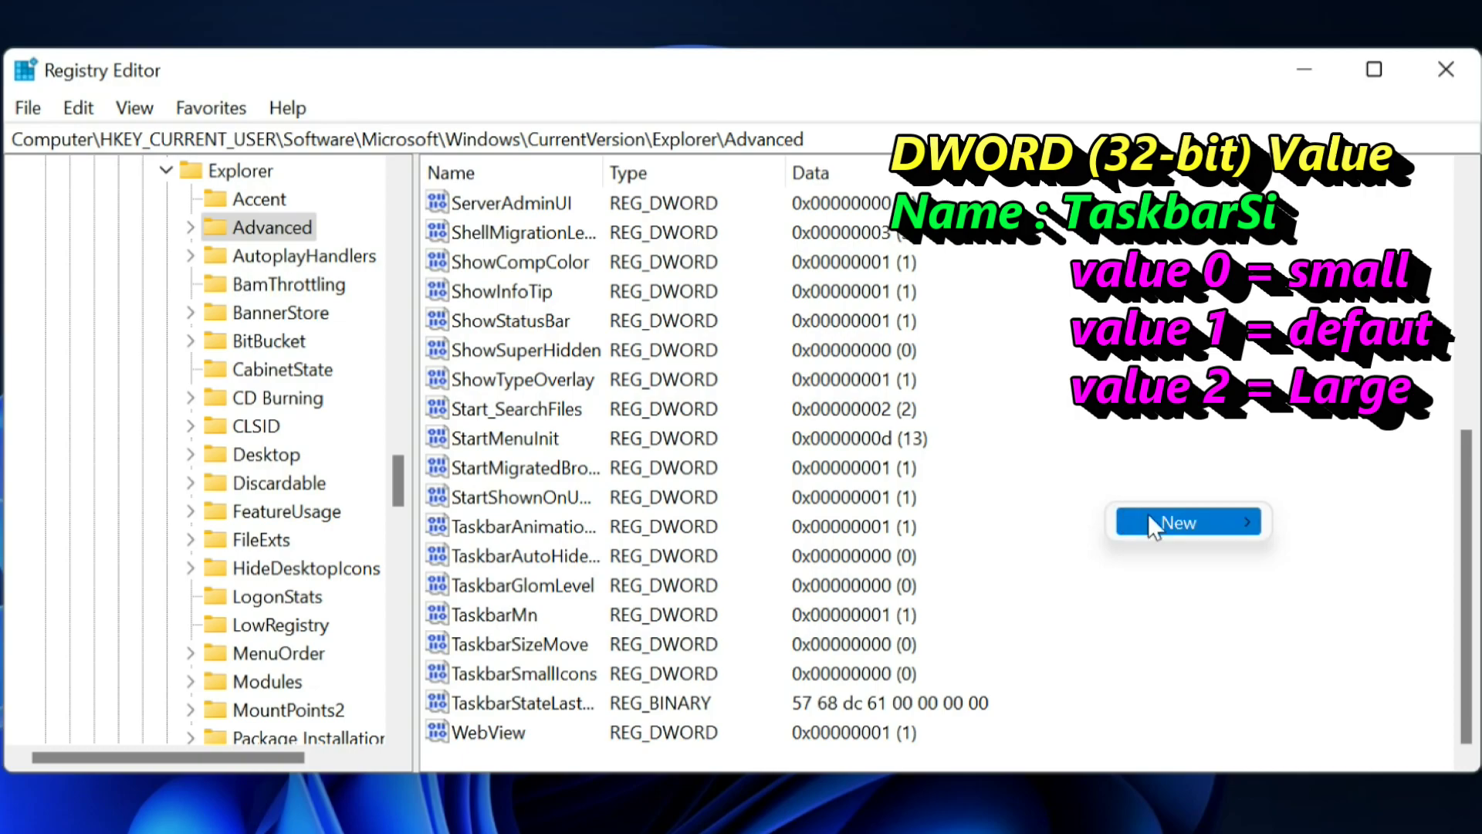
mouse_move(1236, 539)
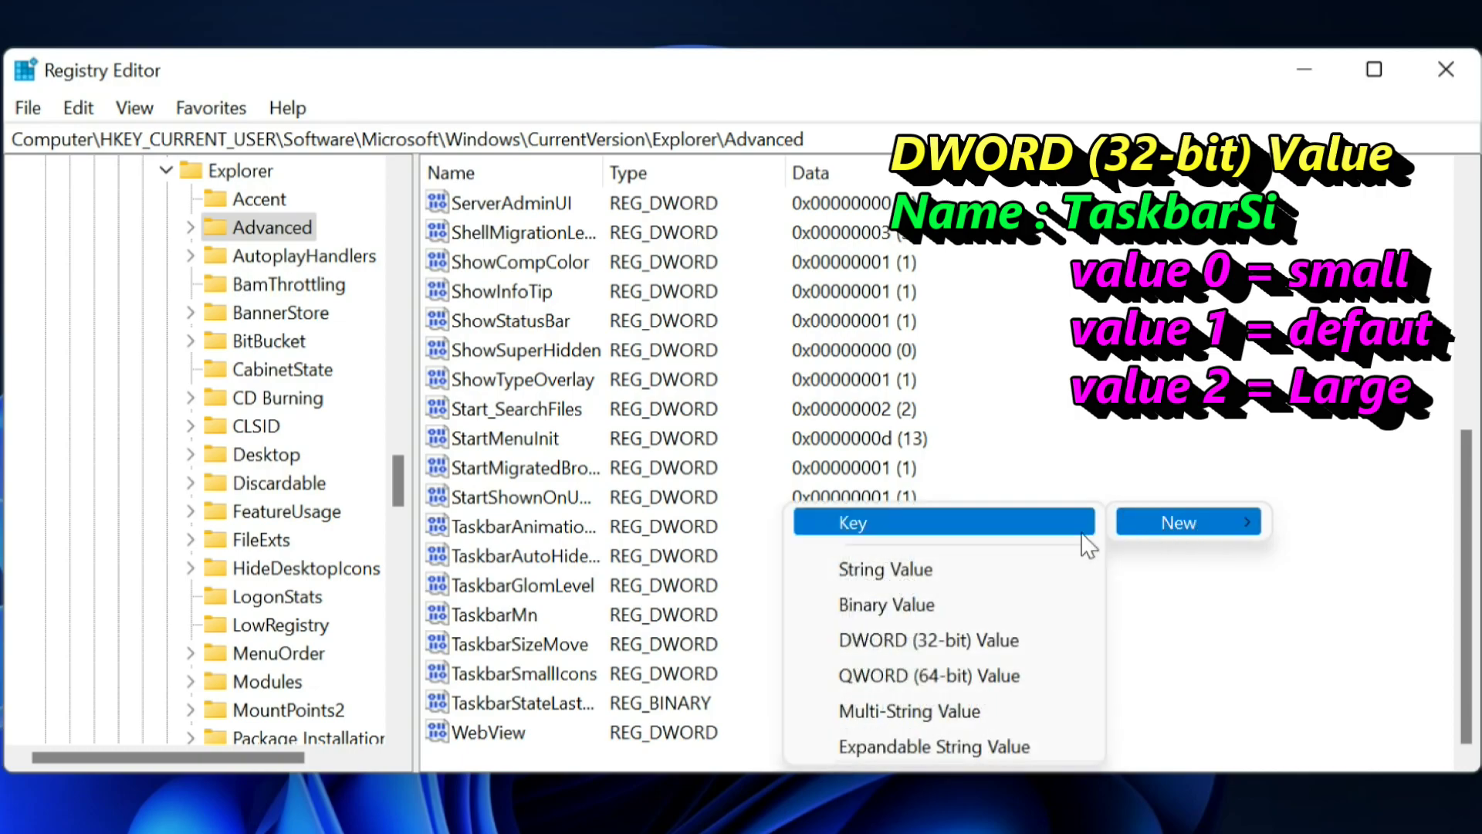
left_click(1033, 639)
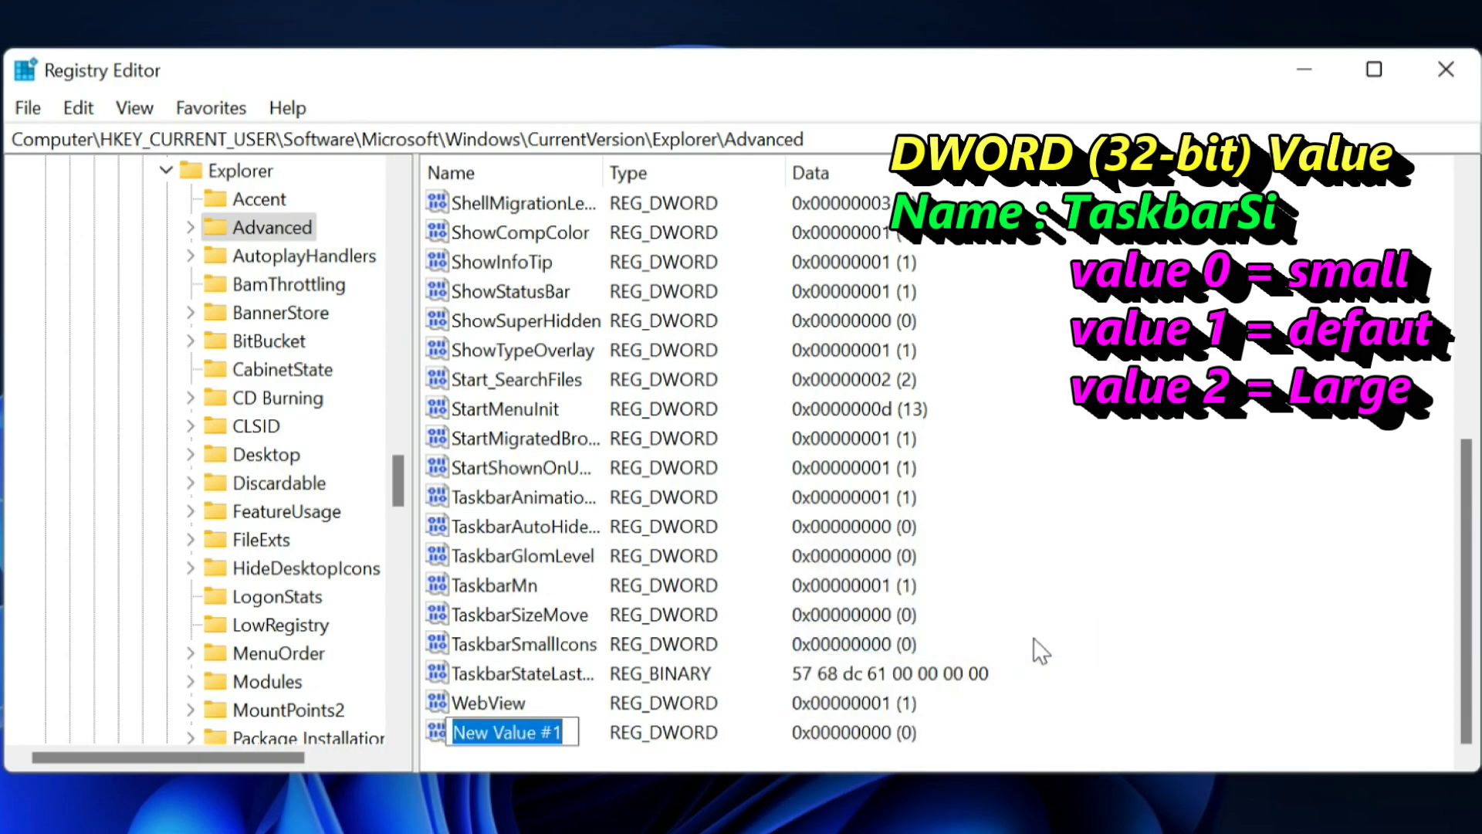
type("T")
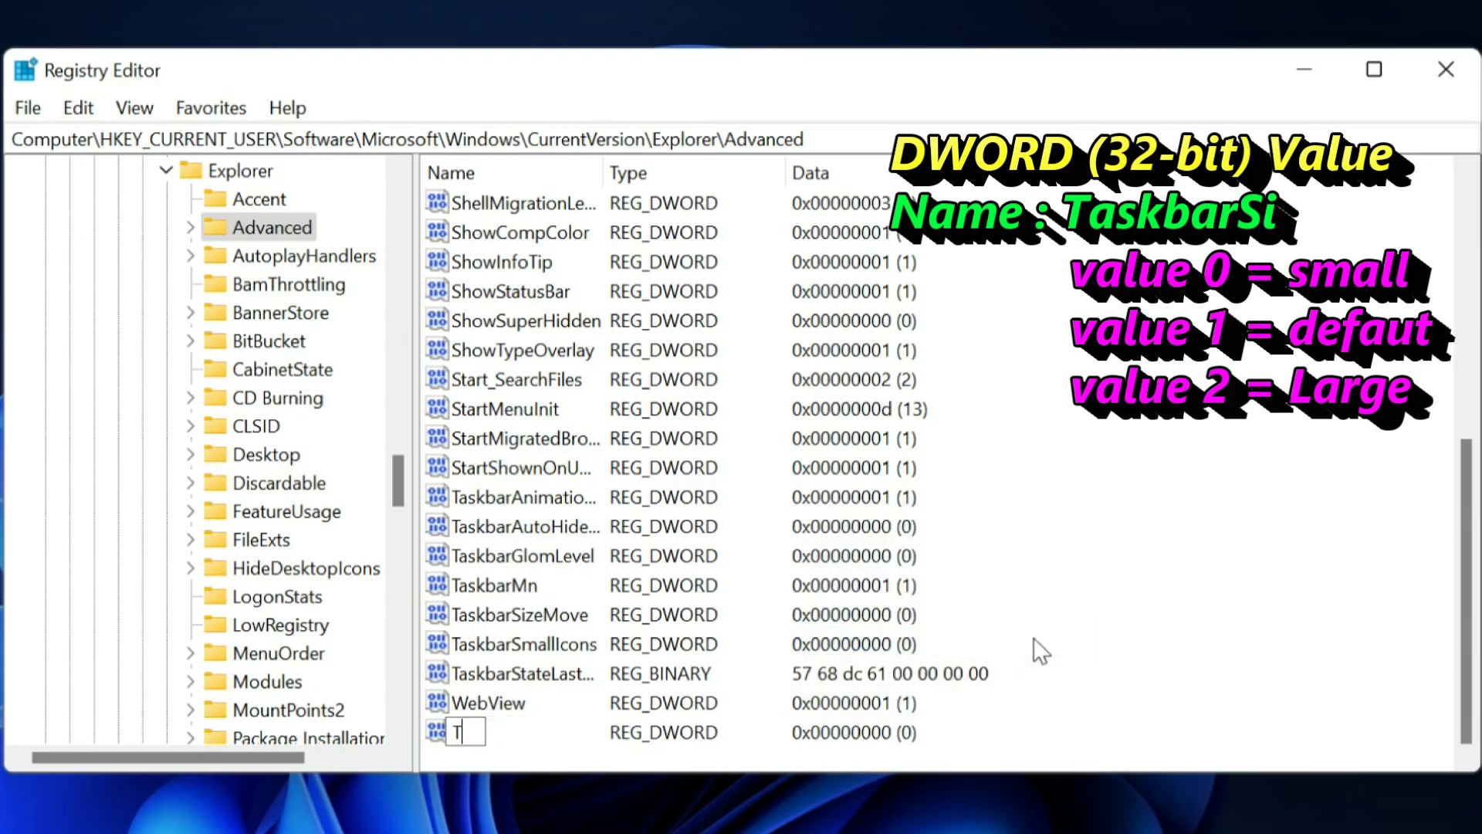
type("askbarS")
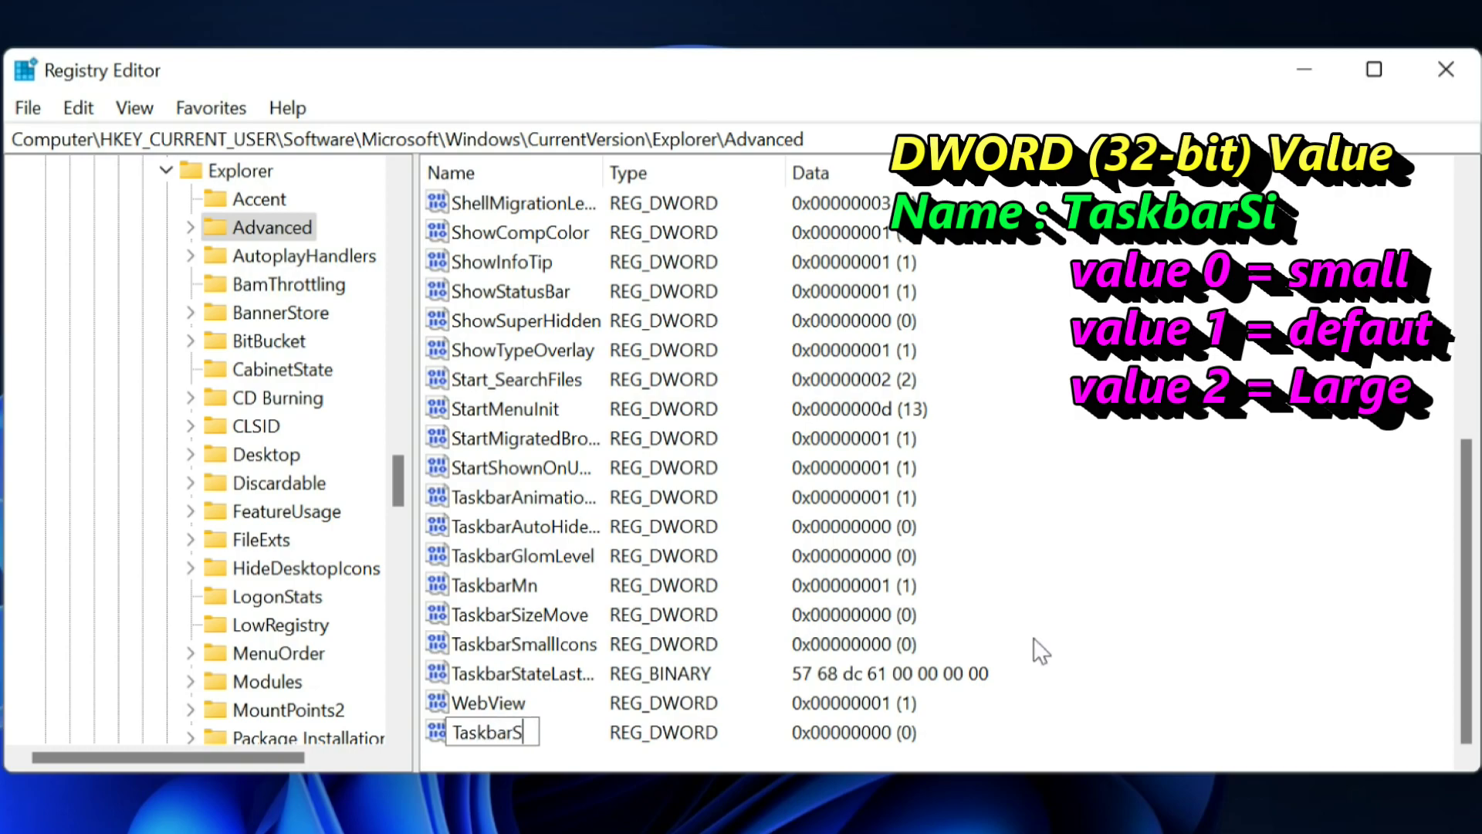
type("i")
key("Return")
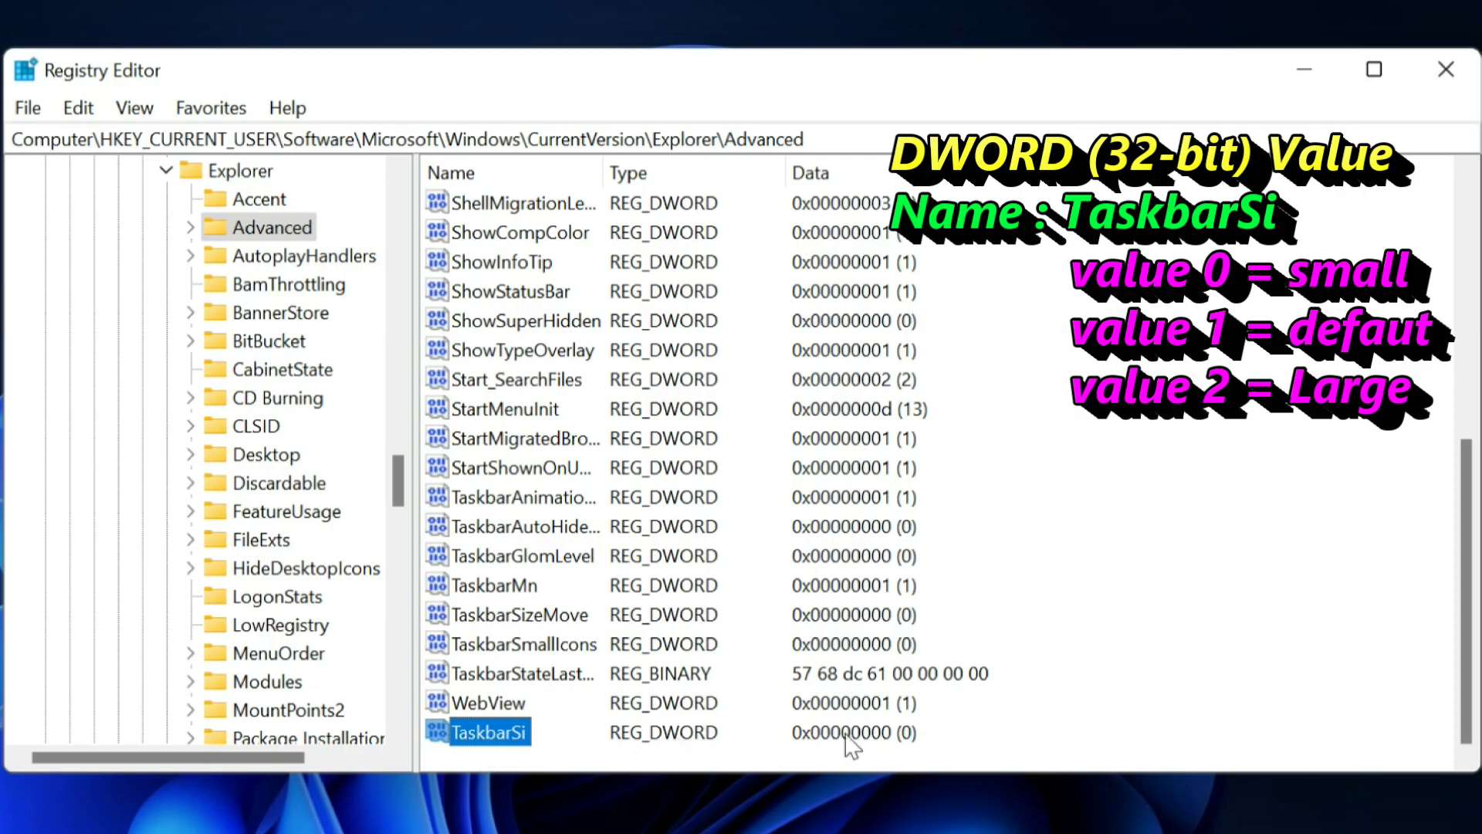
double_click(481, 735)
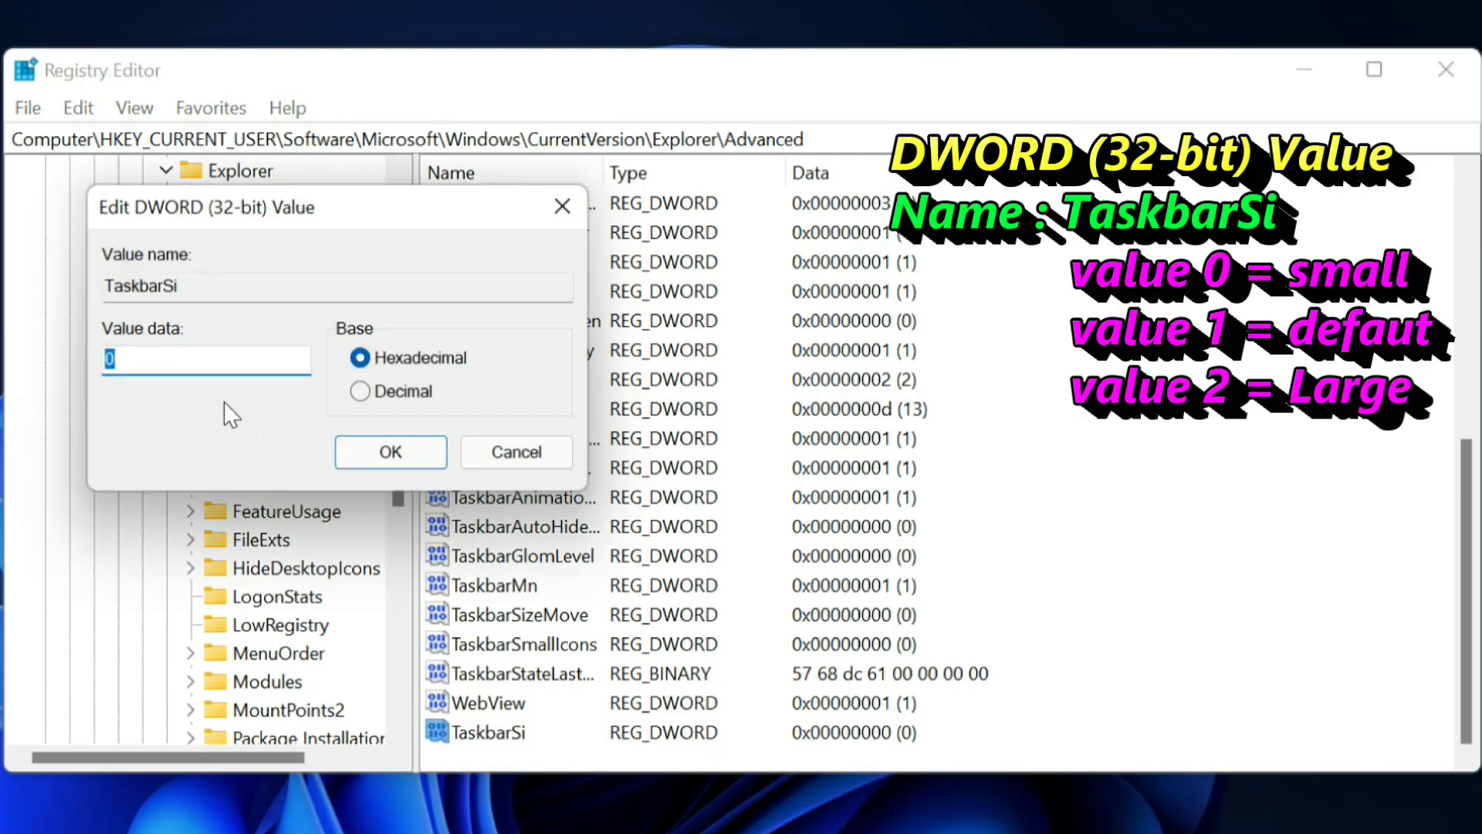
left_click(144, 357)
double_click(155, 359)
left_click(406, 451)
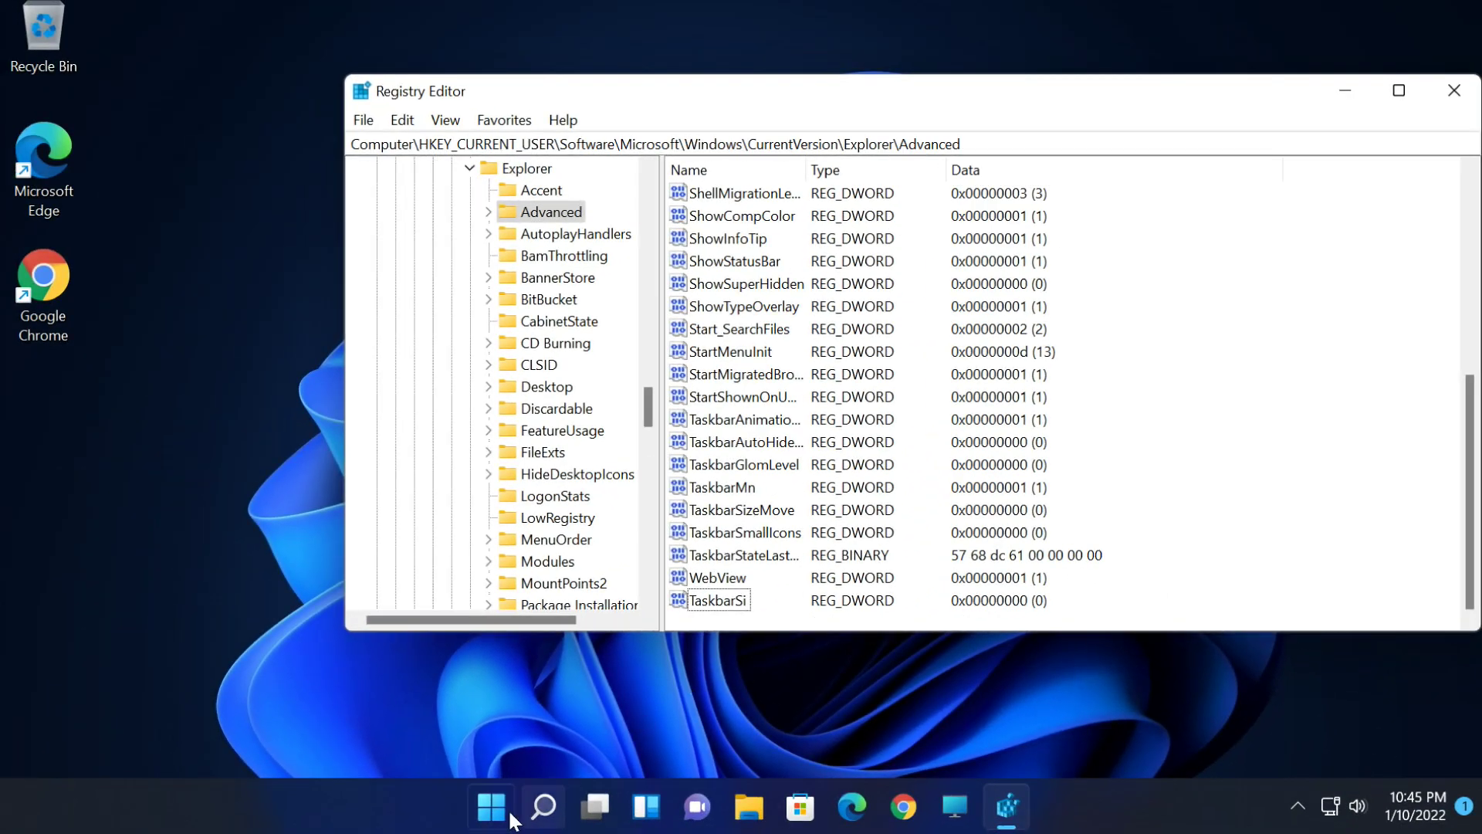
Step: Launch Task Manager from the Start button and switch to its detailed view
right_click(487, 810)
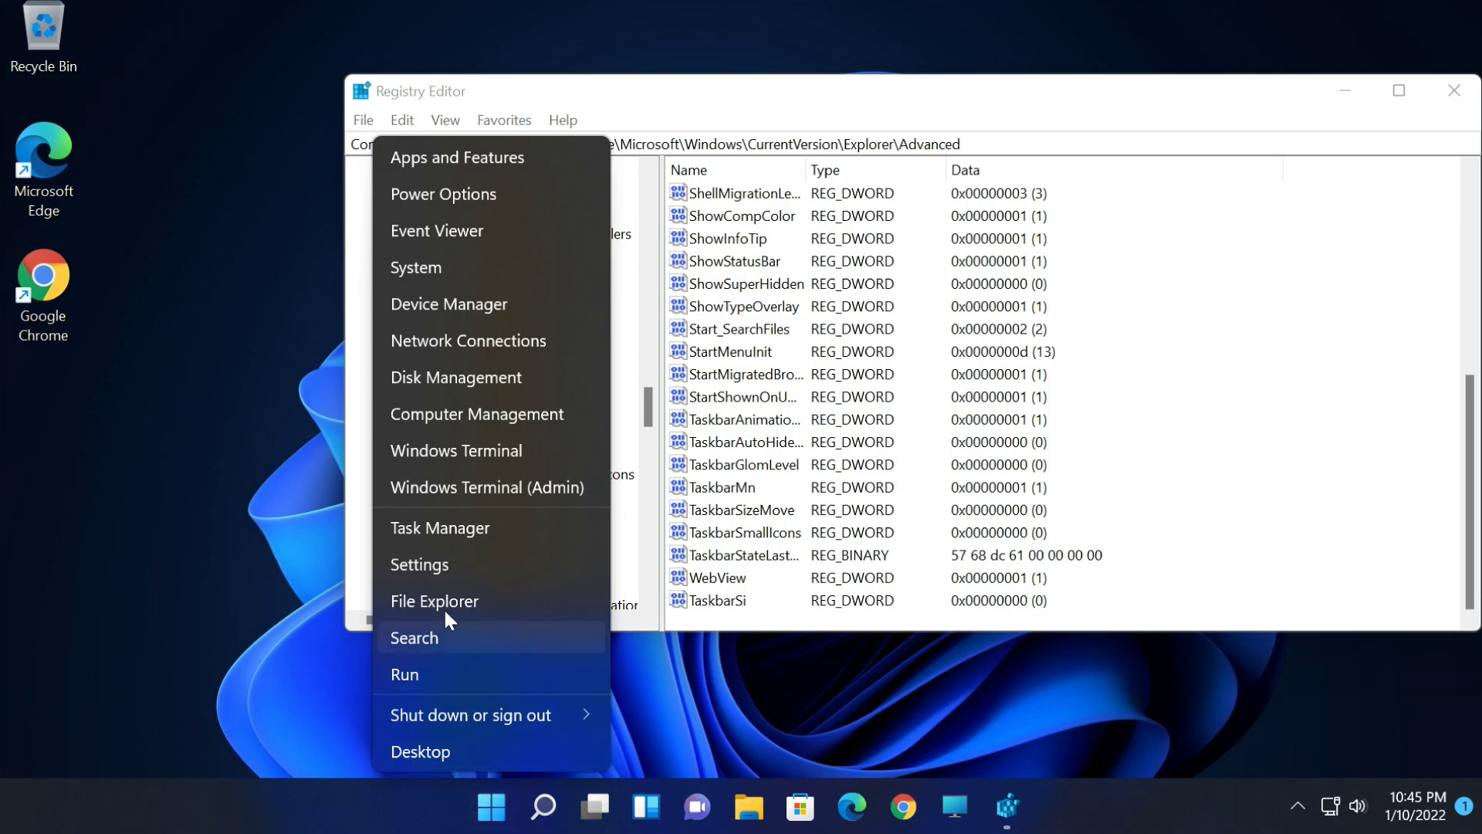
left_click(474, 529)
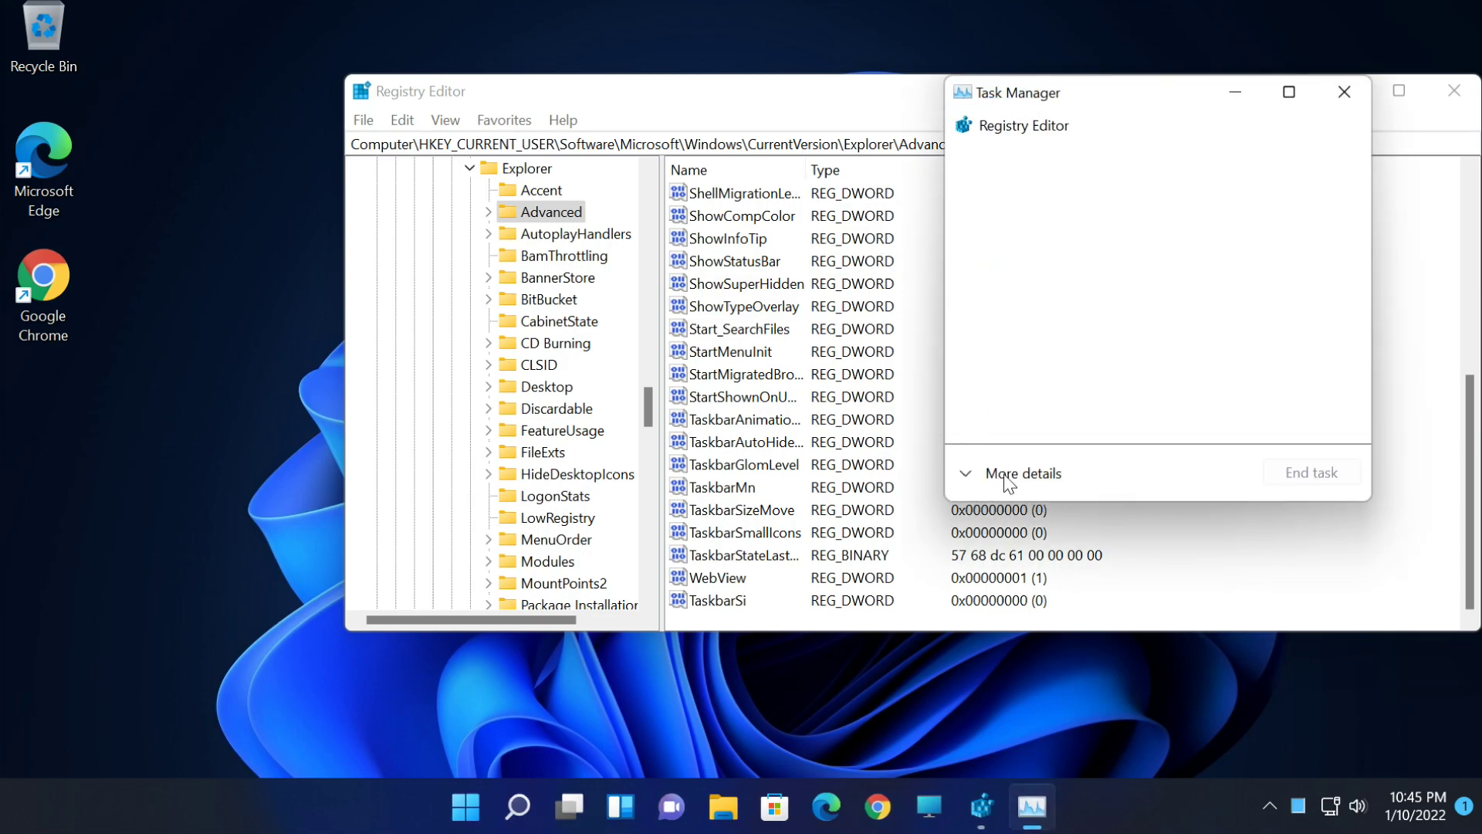
left_click(1011, 482)
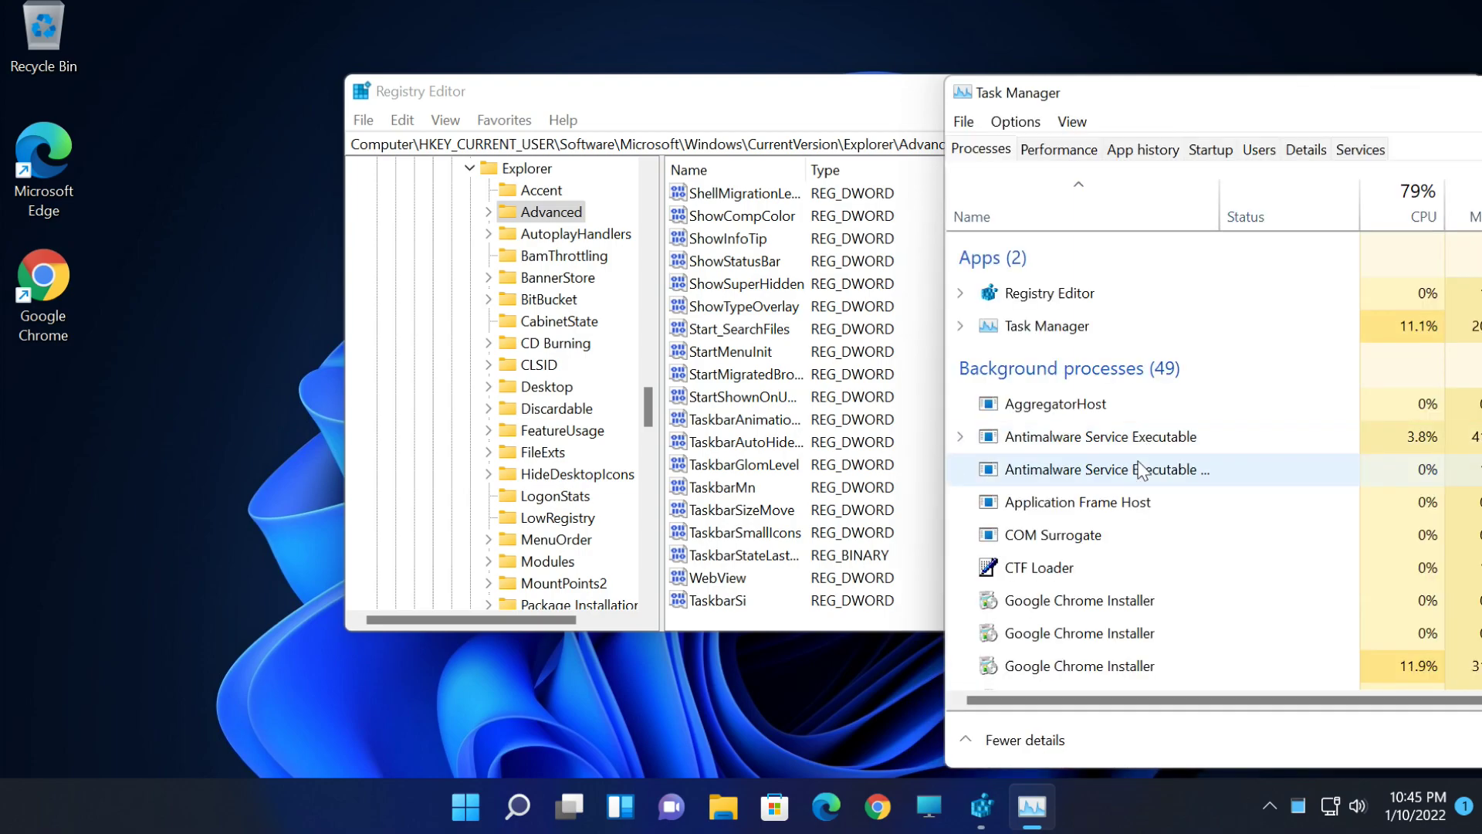
Step: Restart the Windows Explorer process from the process list
scroll(1143, 460, "down", 5)
scroll(1088, 548, "down", 7)
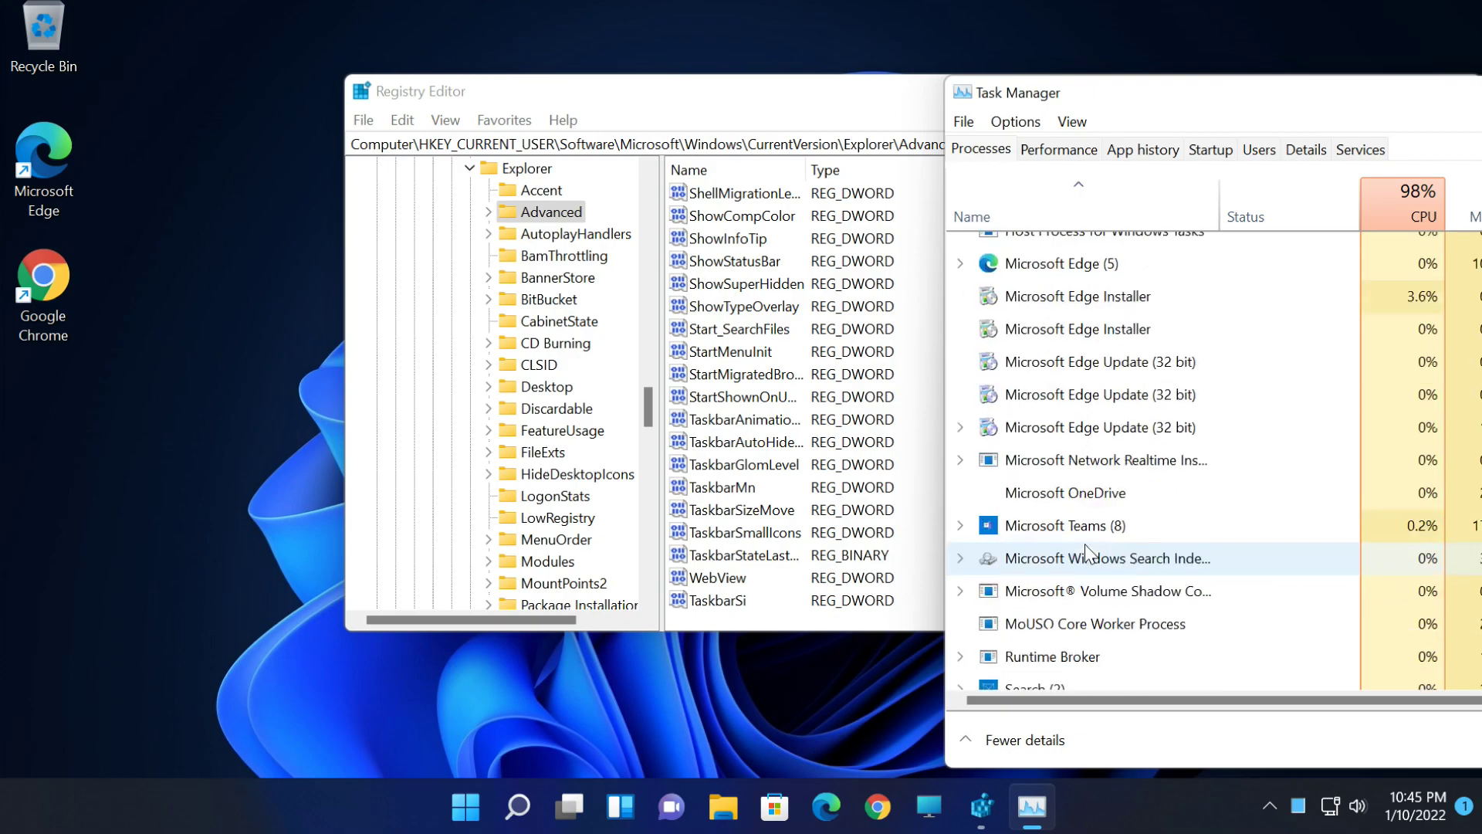
scroll(1072, 549, "down", 7)
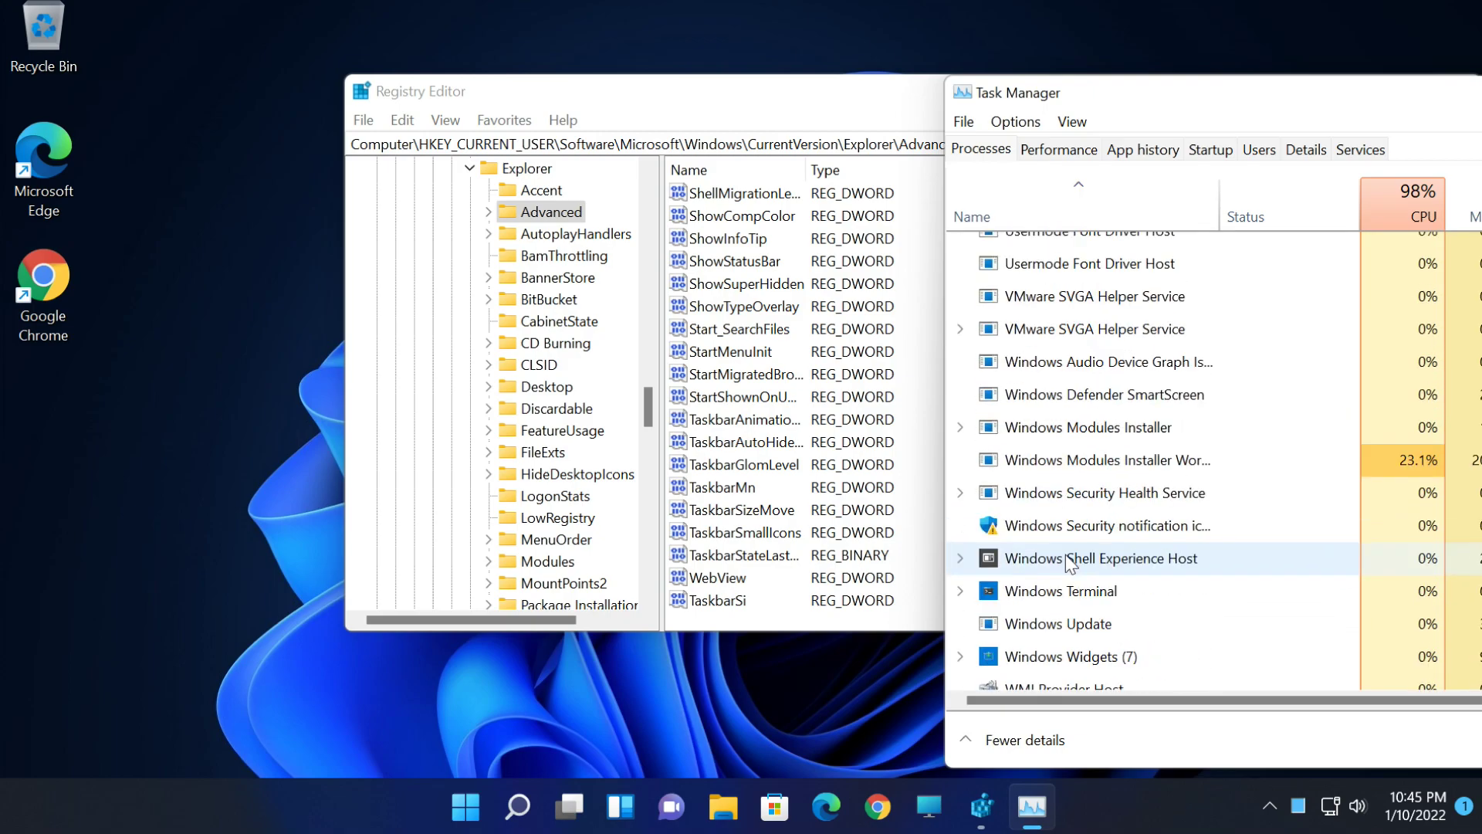
scroll(1058, 581, "down", 7)
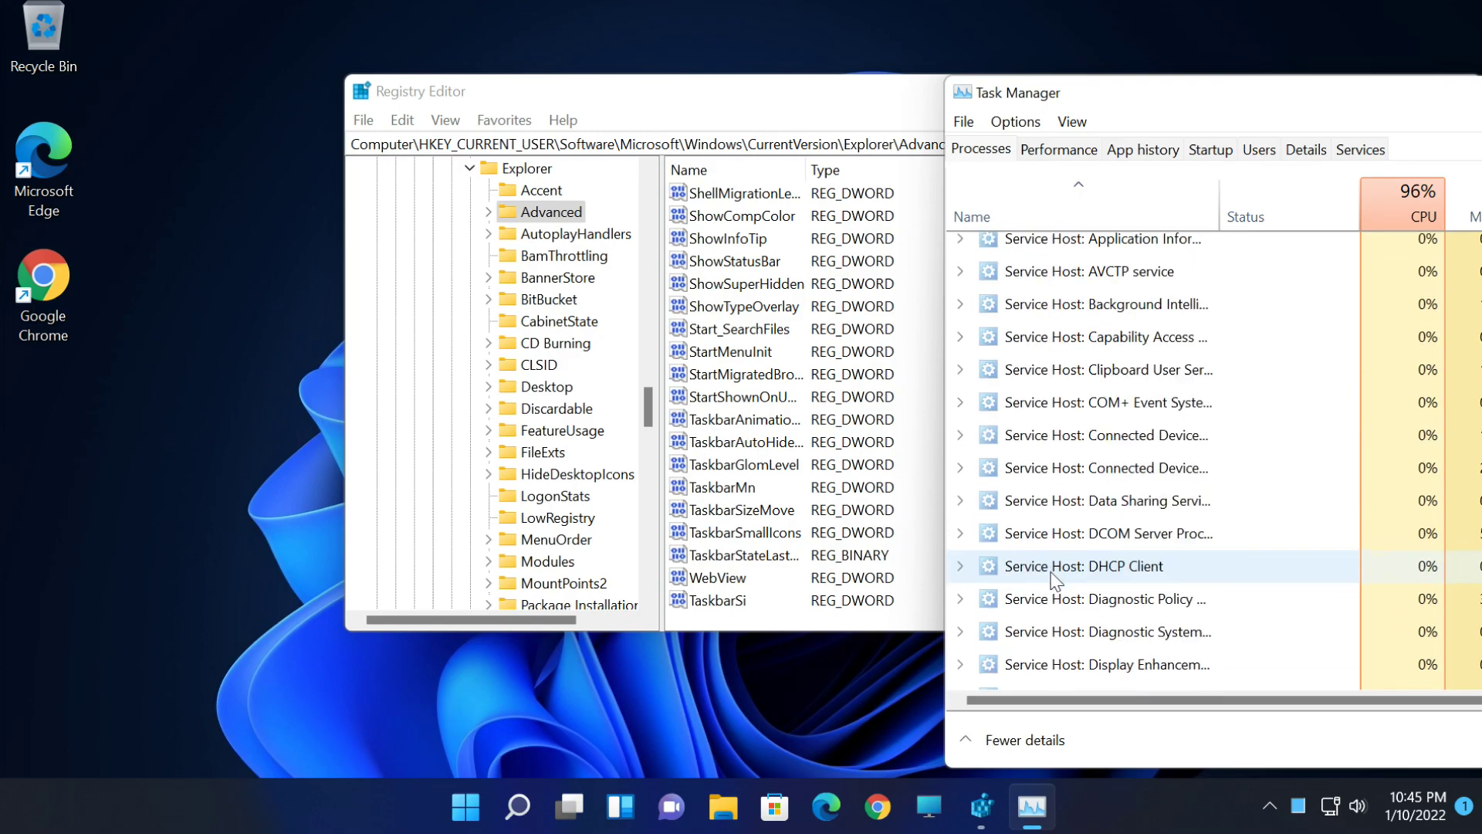
scroll(1054, 583, "down", 7)
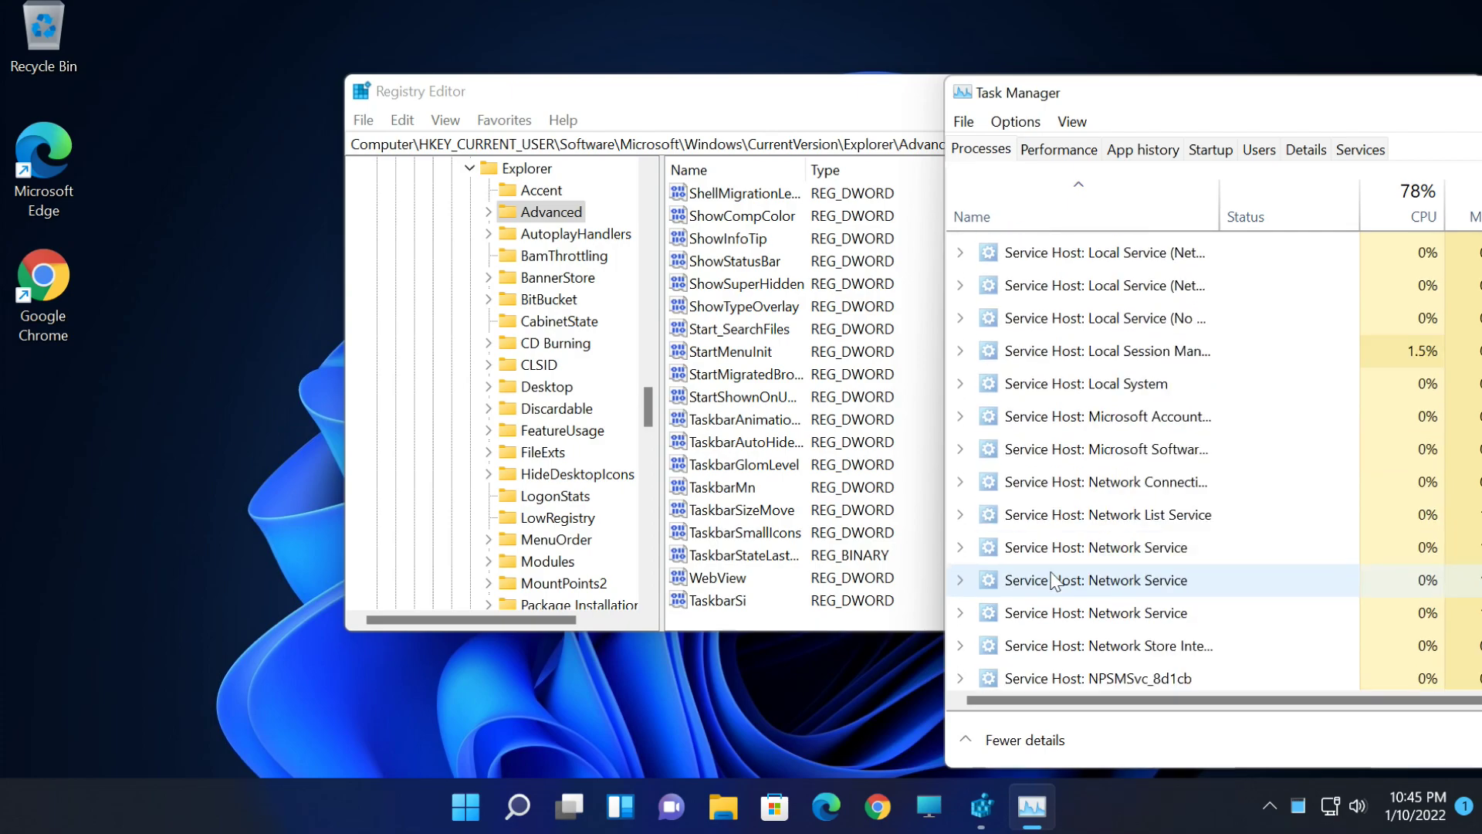
scroll(1048, 593, "down", 6)
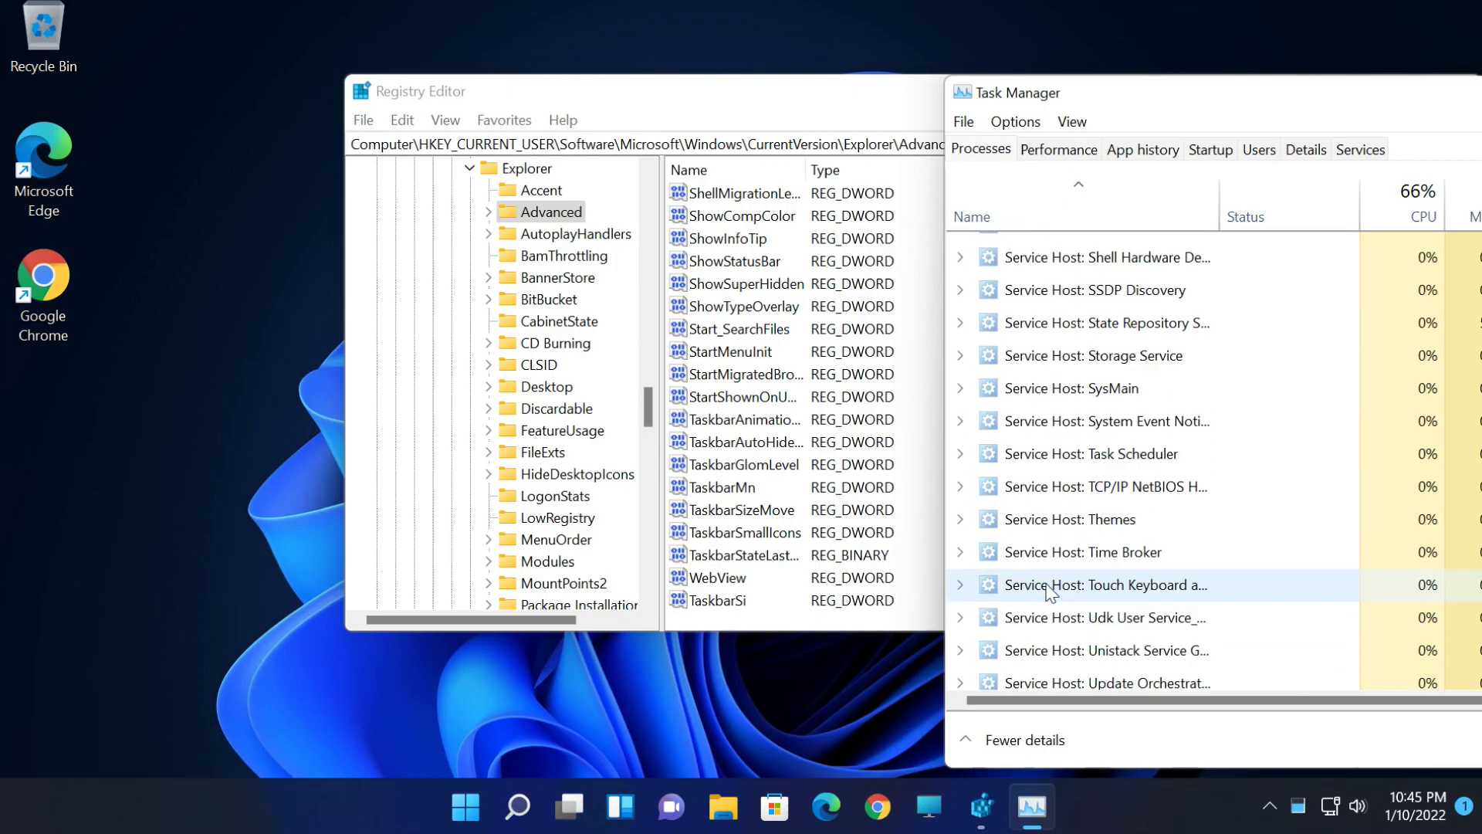
scroll(1058, 587, "down", 5)
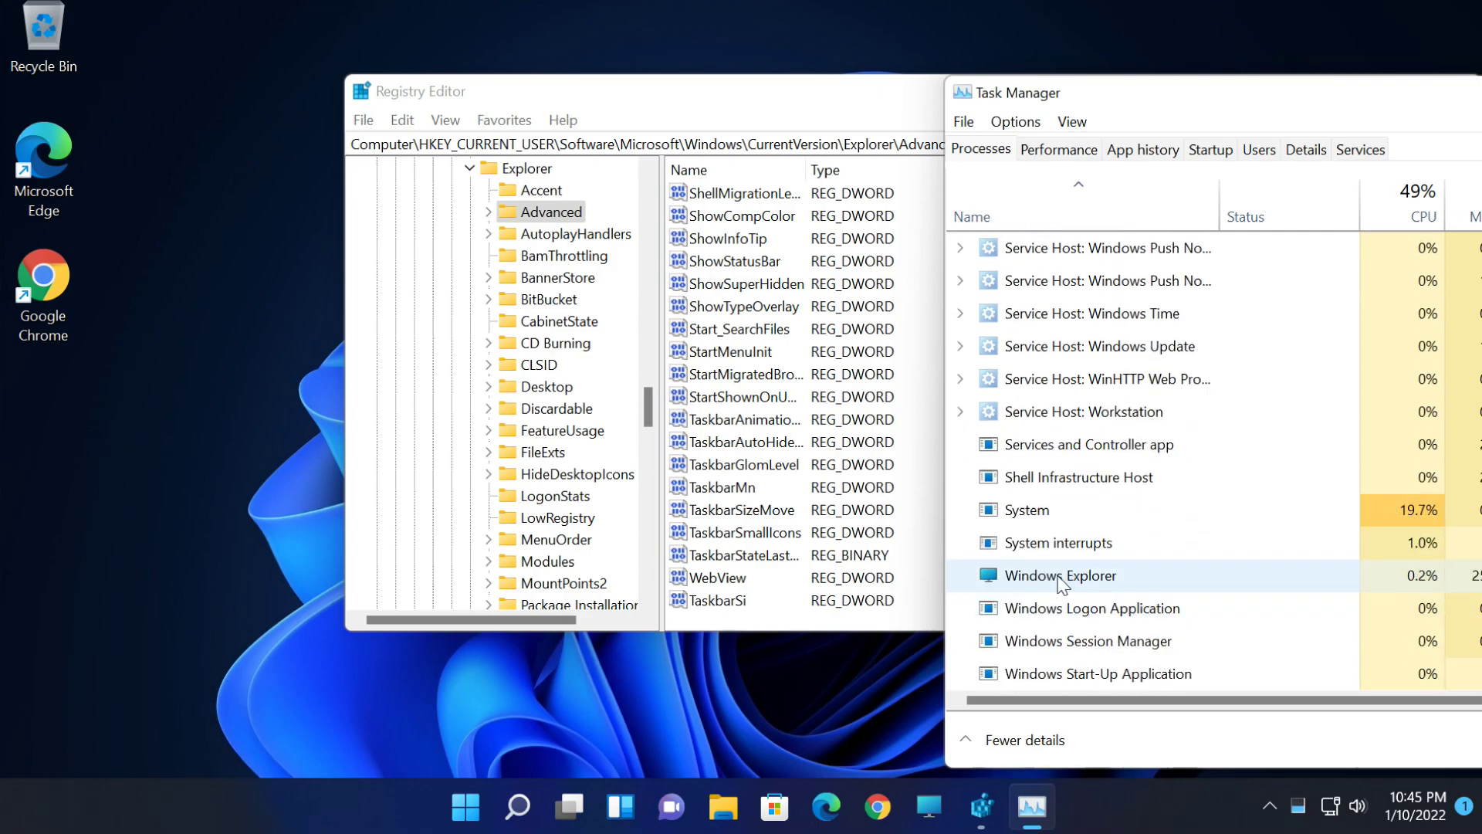
left_click(1064, 579)
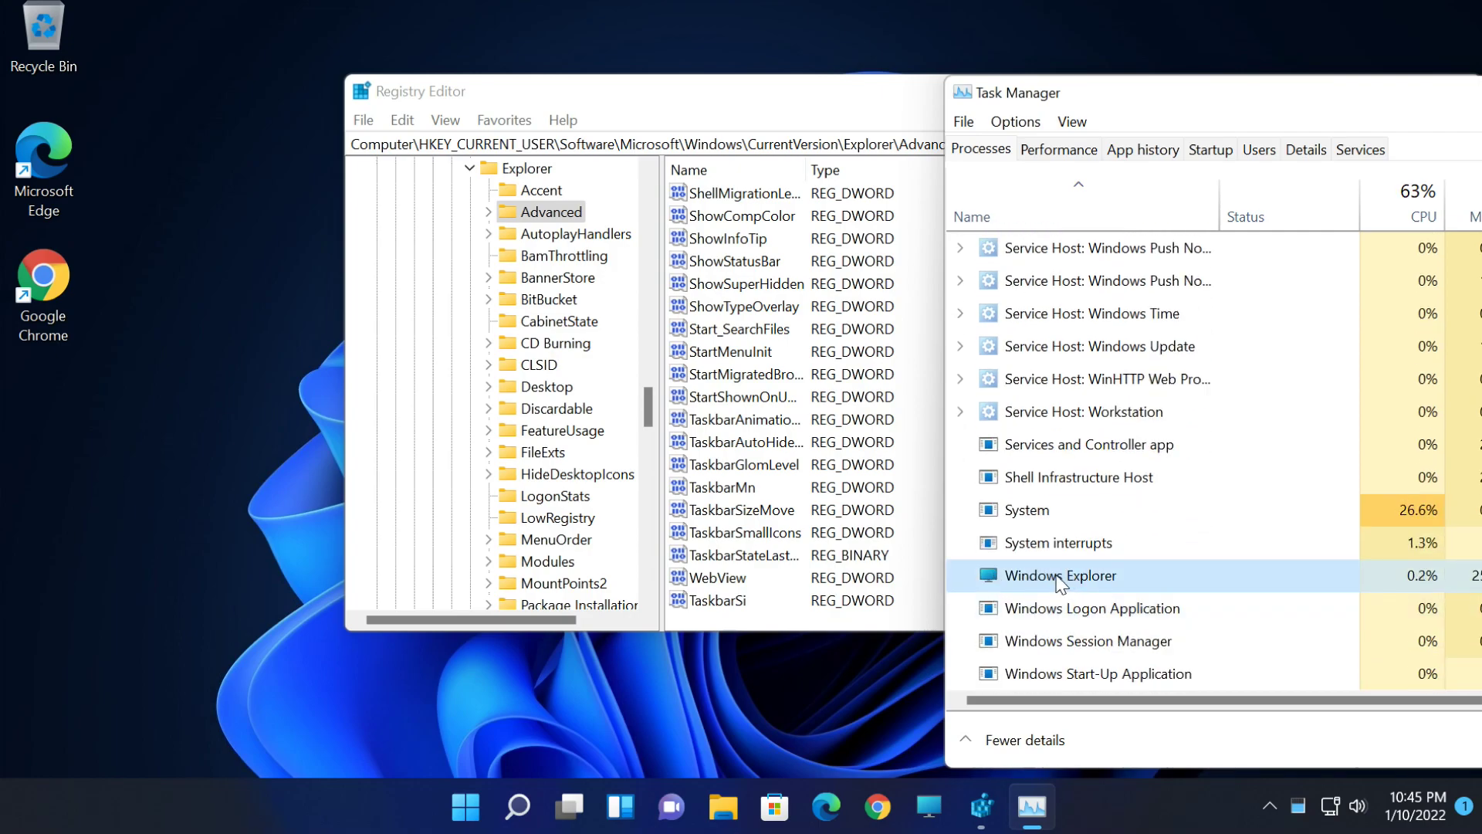
right_click(1057, 576)
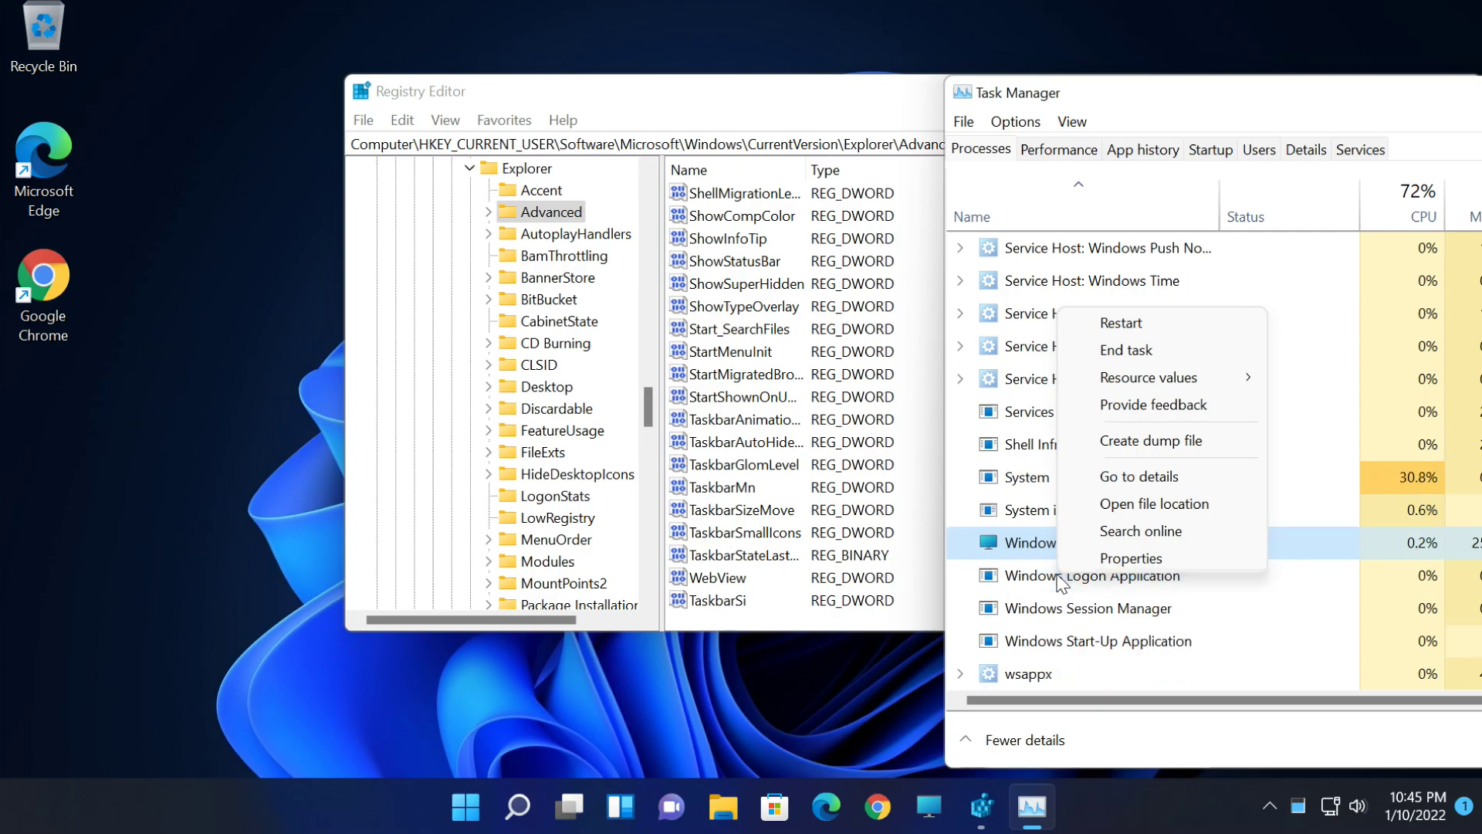
left_click(1121, 322)
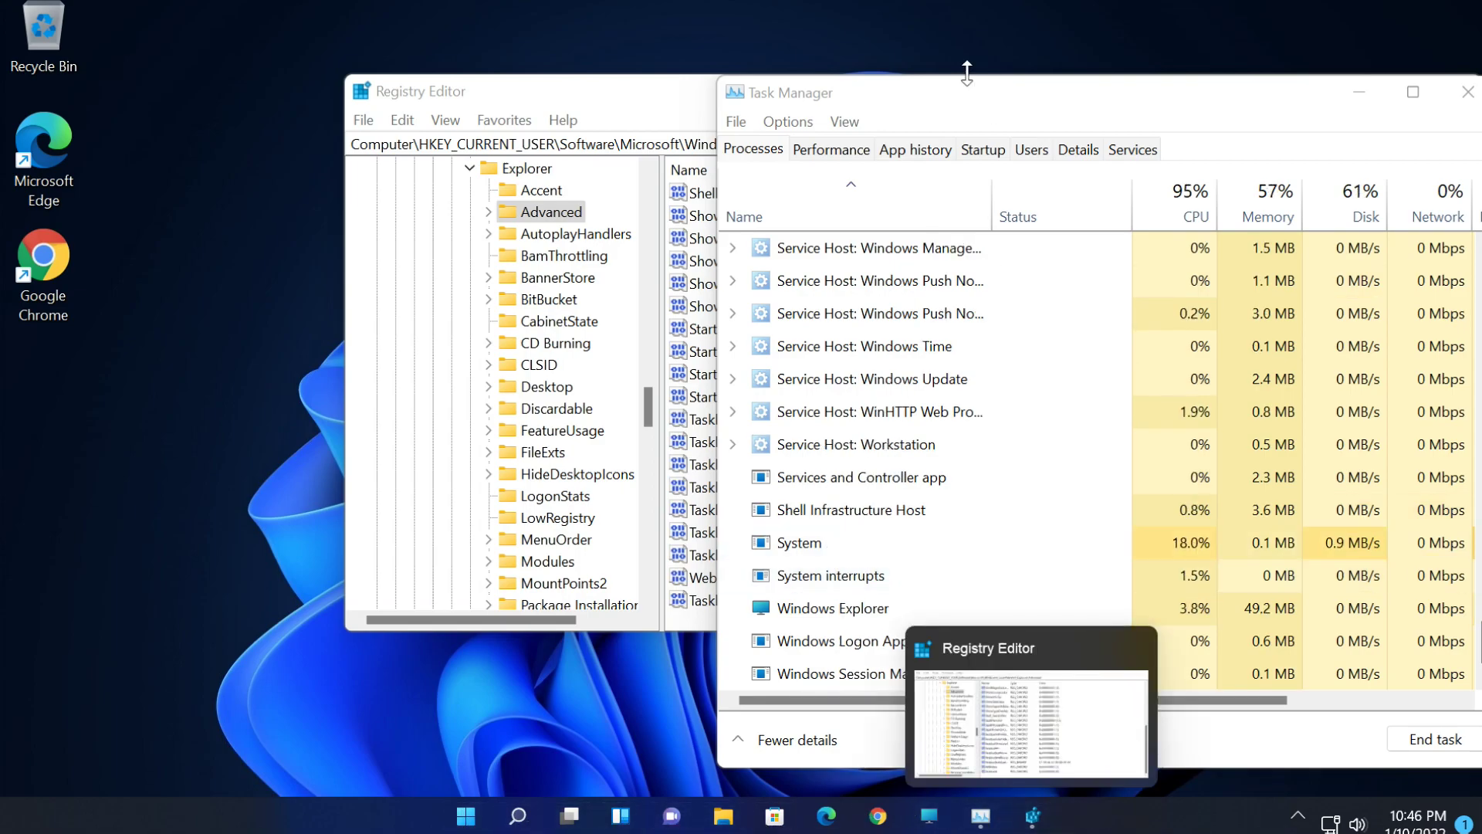
Step: Change TaskbarSi's value data from 0 to 1 in Registry Editor
left_click(625, 107)
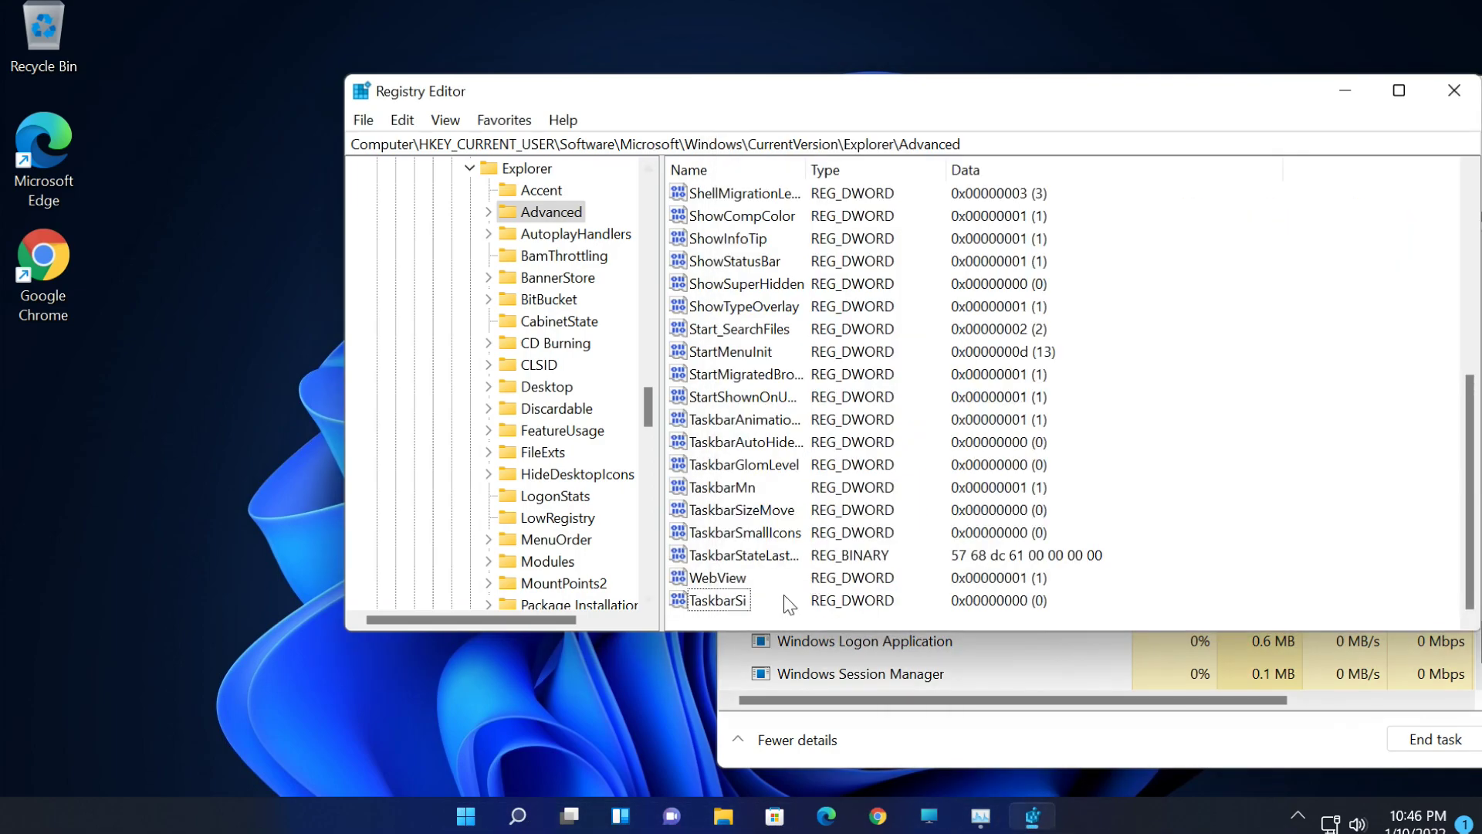
double_click(725, 605)
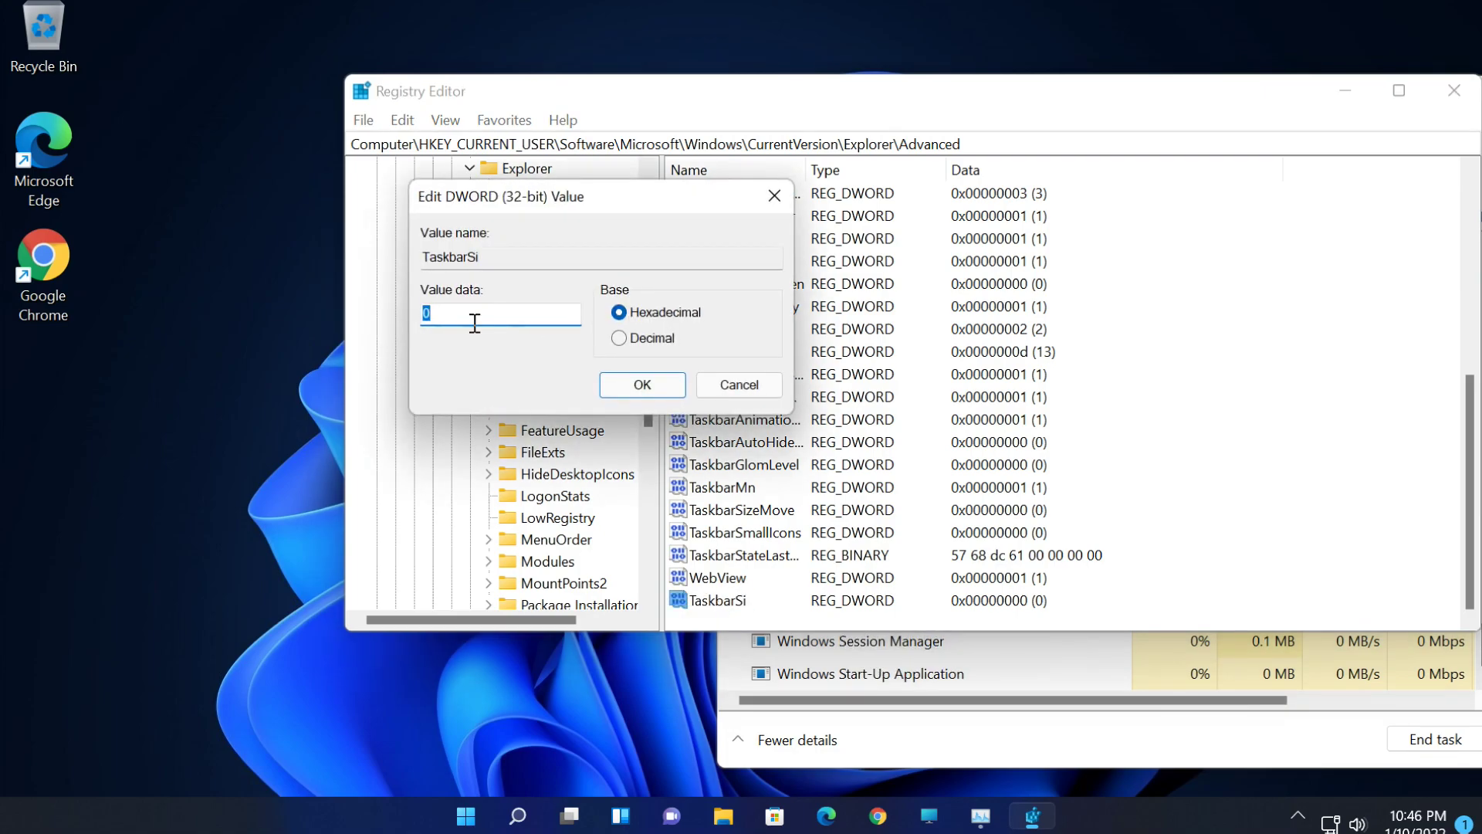
left_click_drag(456, 312, 424, 312)
type("1")
left_click(618, 386)
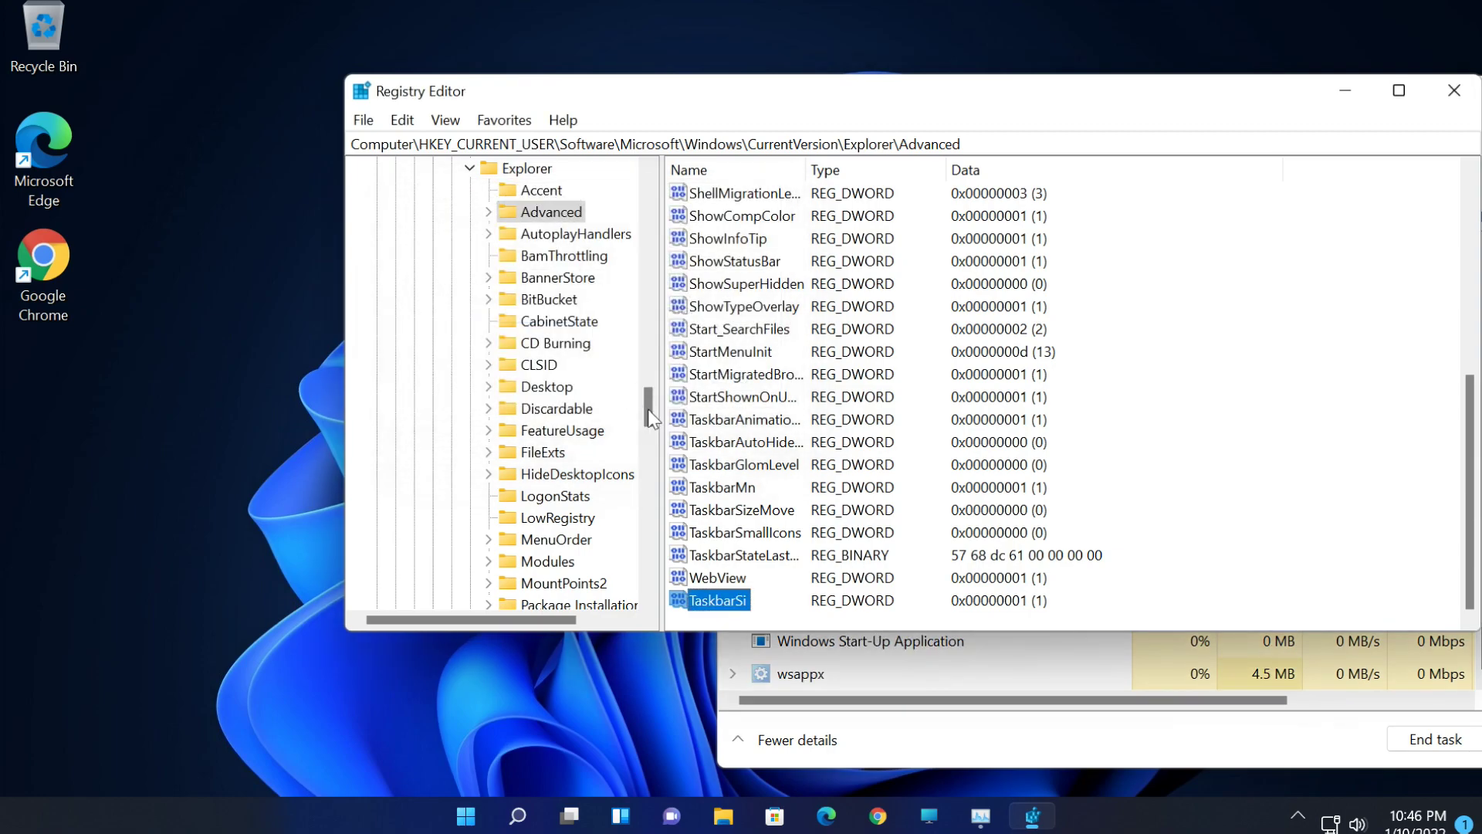
Step: Restart Windows Explorer in Task Manager so the TaskbarSi value 1 applies
left_click(872, 738)
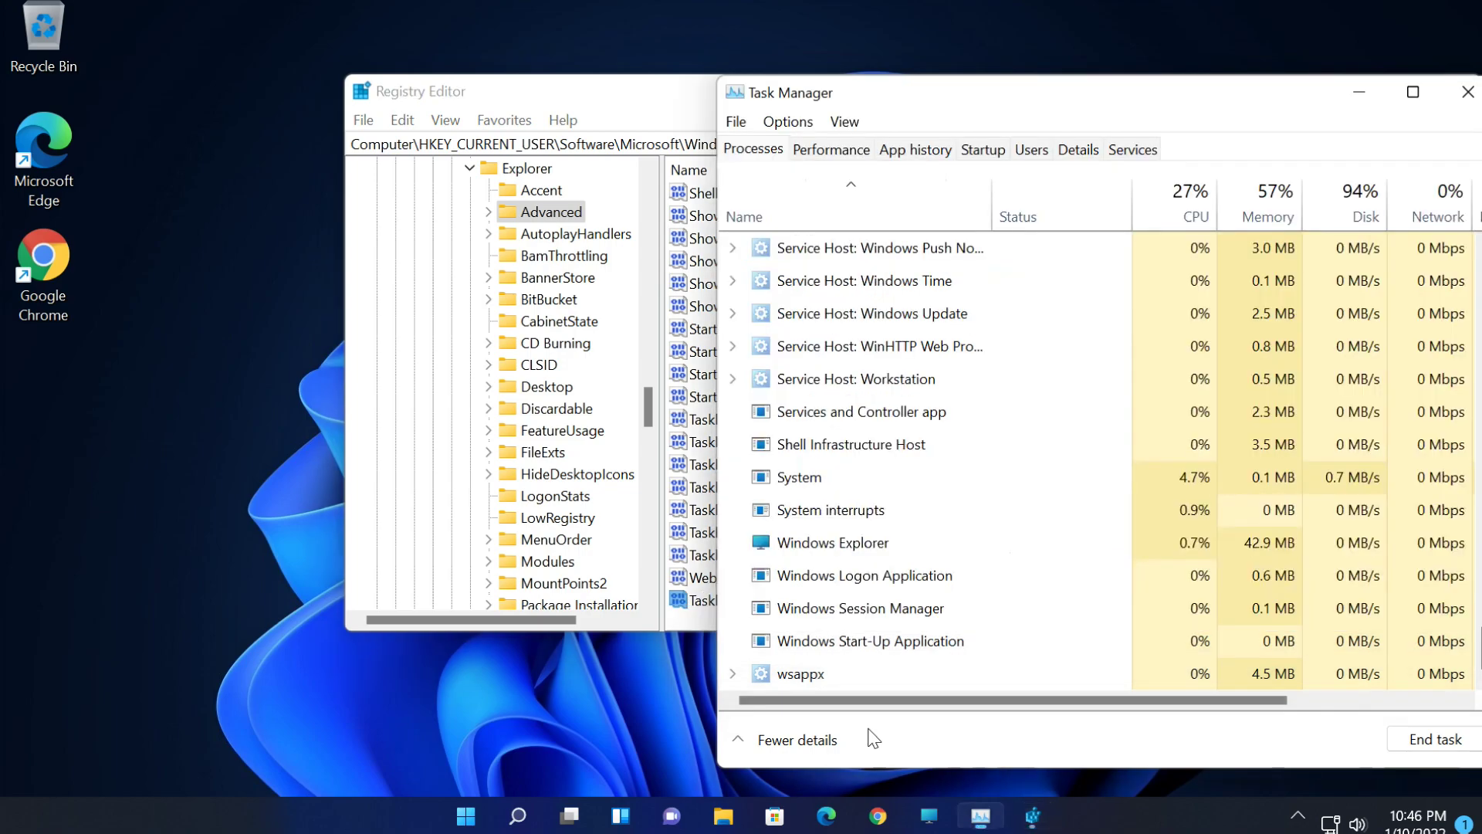
left_click(805, 554)
right_click(803, 550)
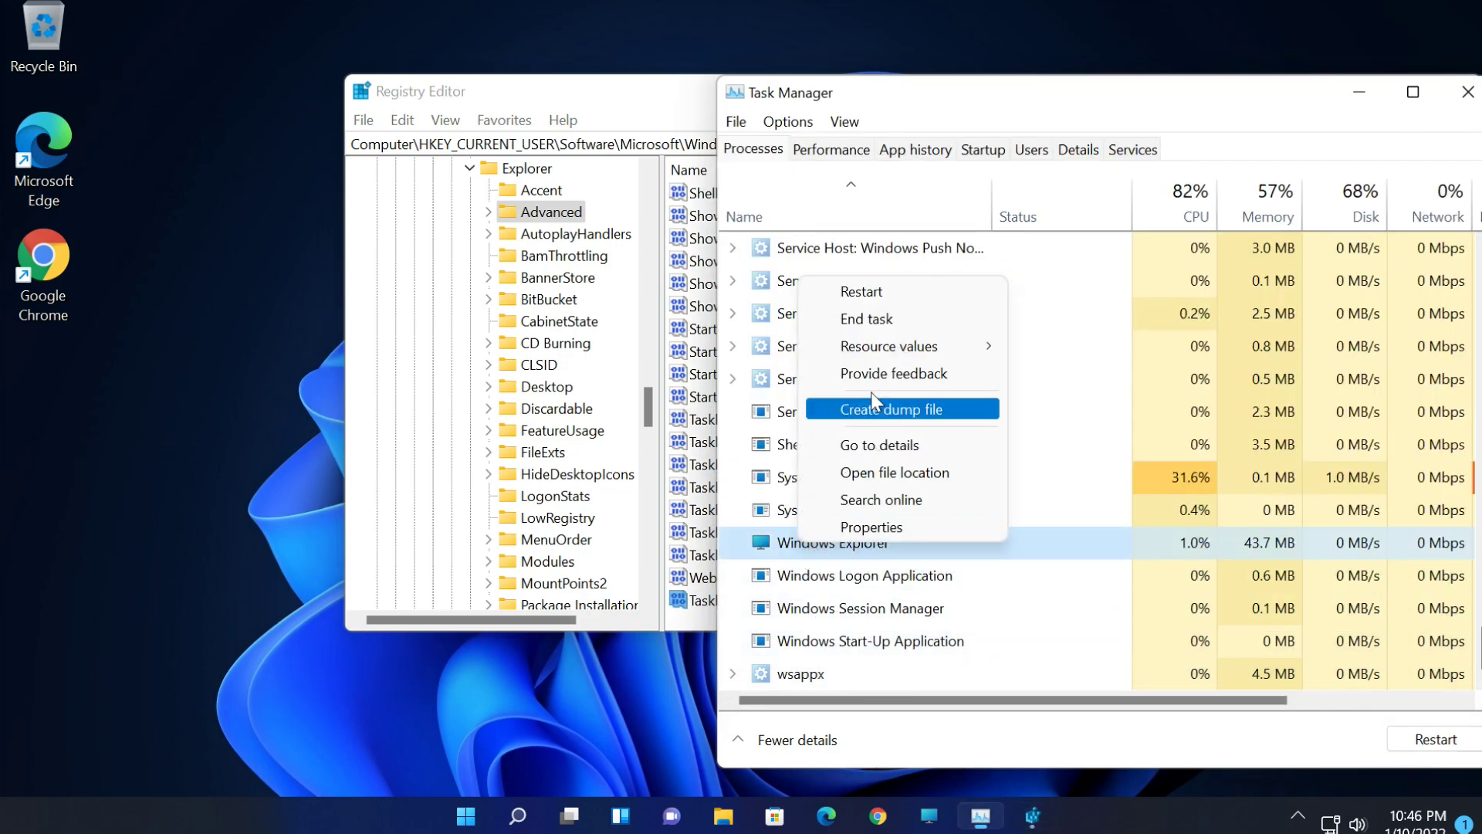
left_click(870, 298)
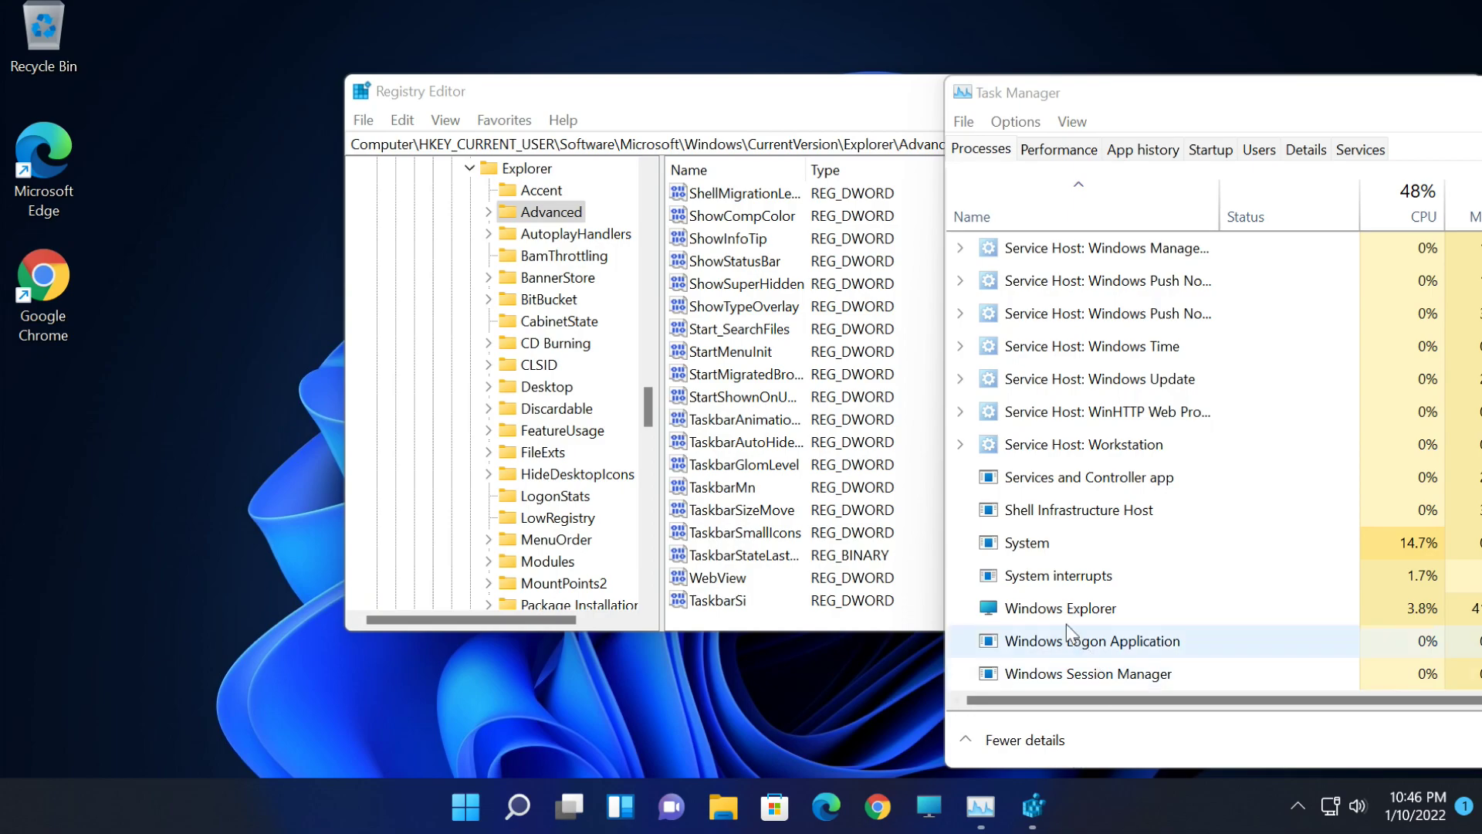
left_click(706, 603)
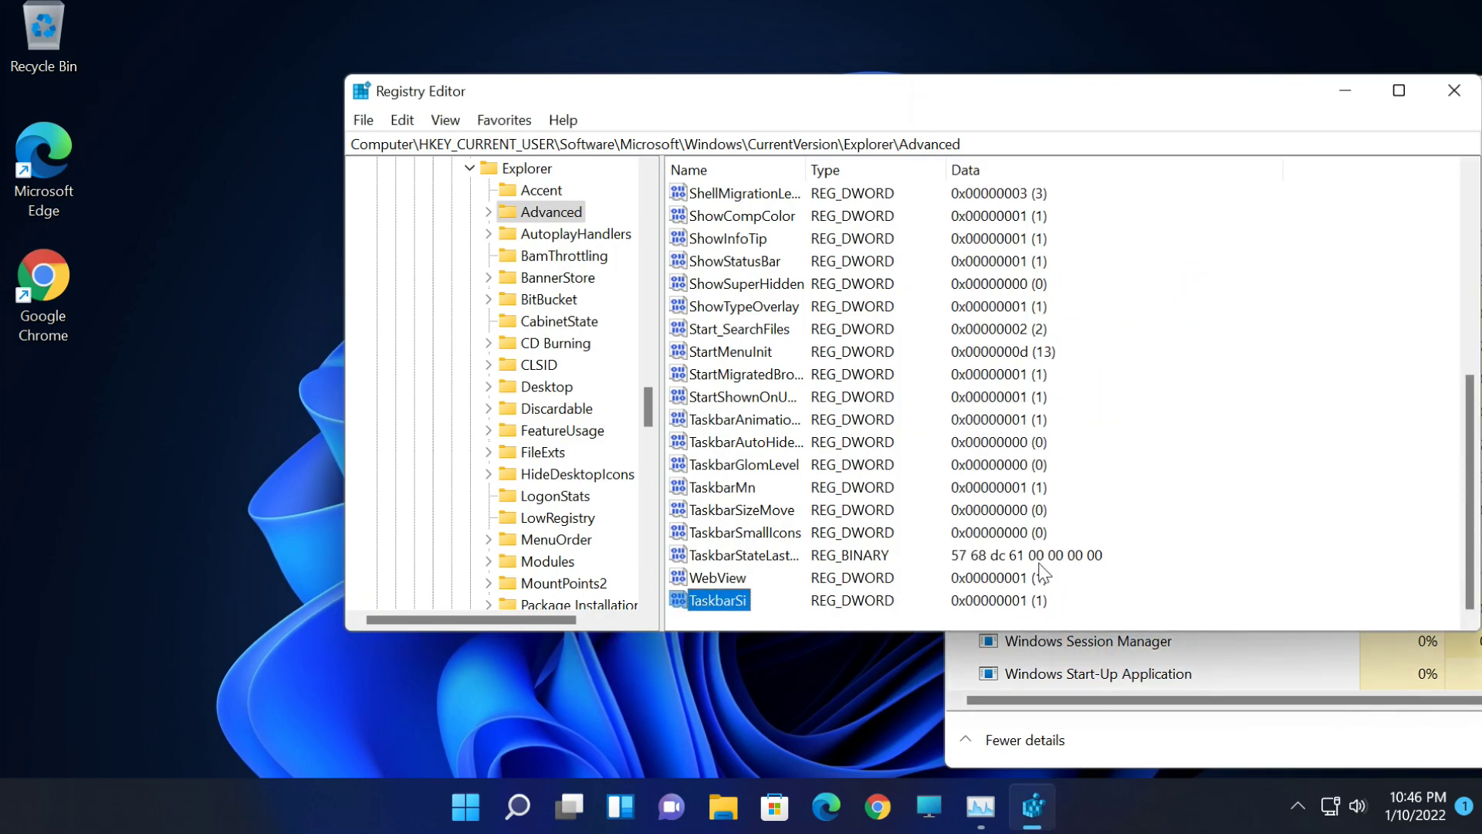
Step: Change TaskbarSi's value data from 1 to 2
double_click(738, 602)
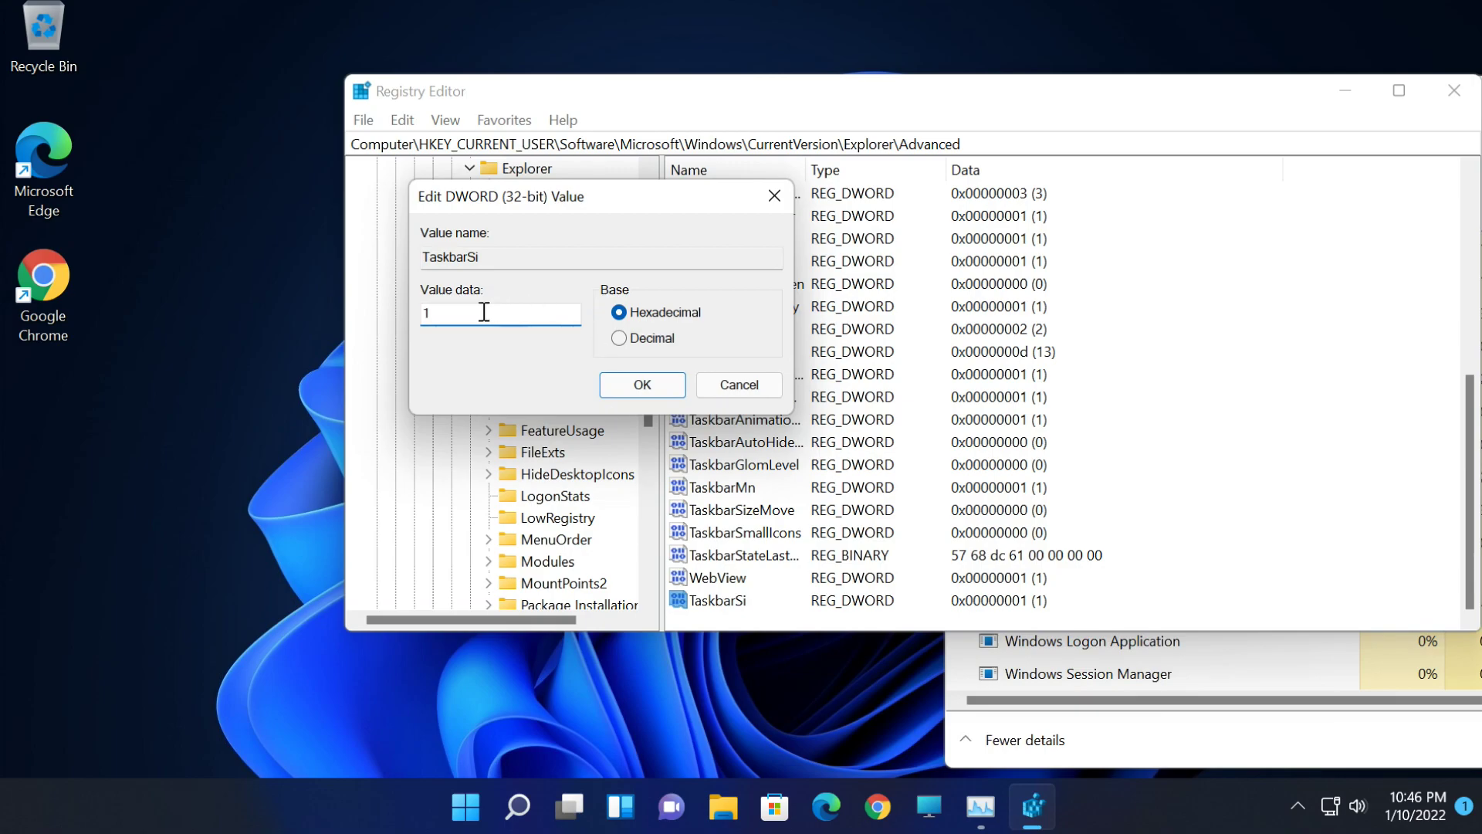
left_click_drag(457, 312, 425, 313)
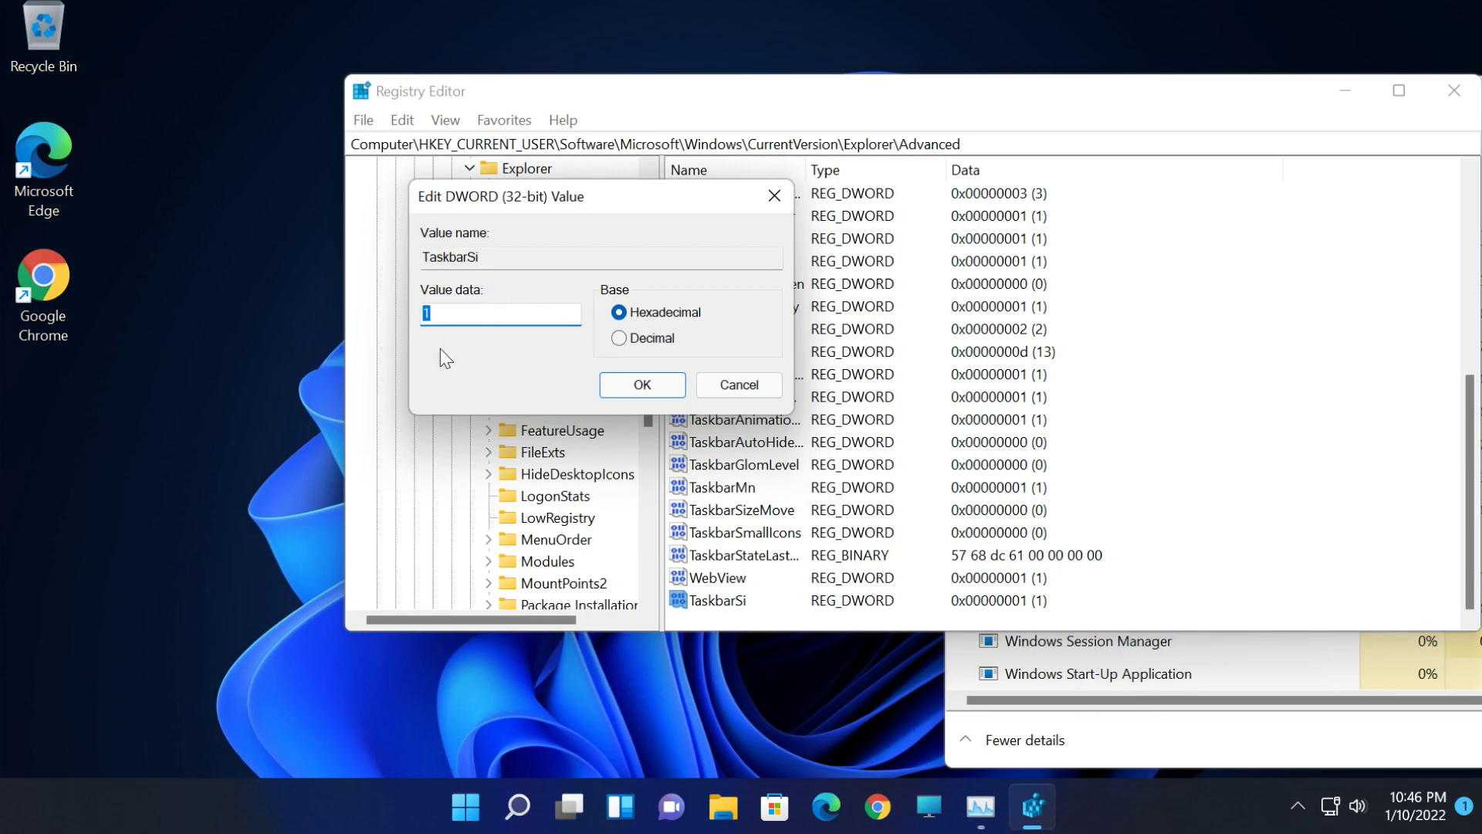
type("2")
left_click(645, 389)
left_click(1121, 735)
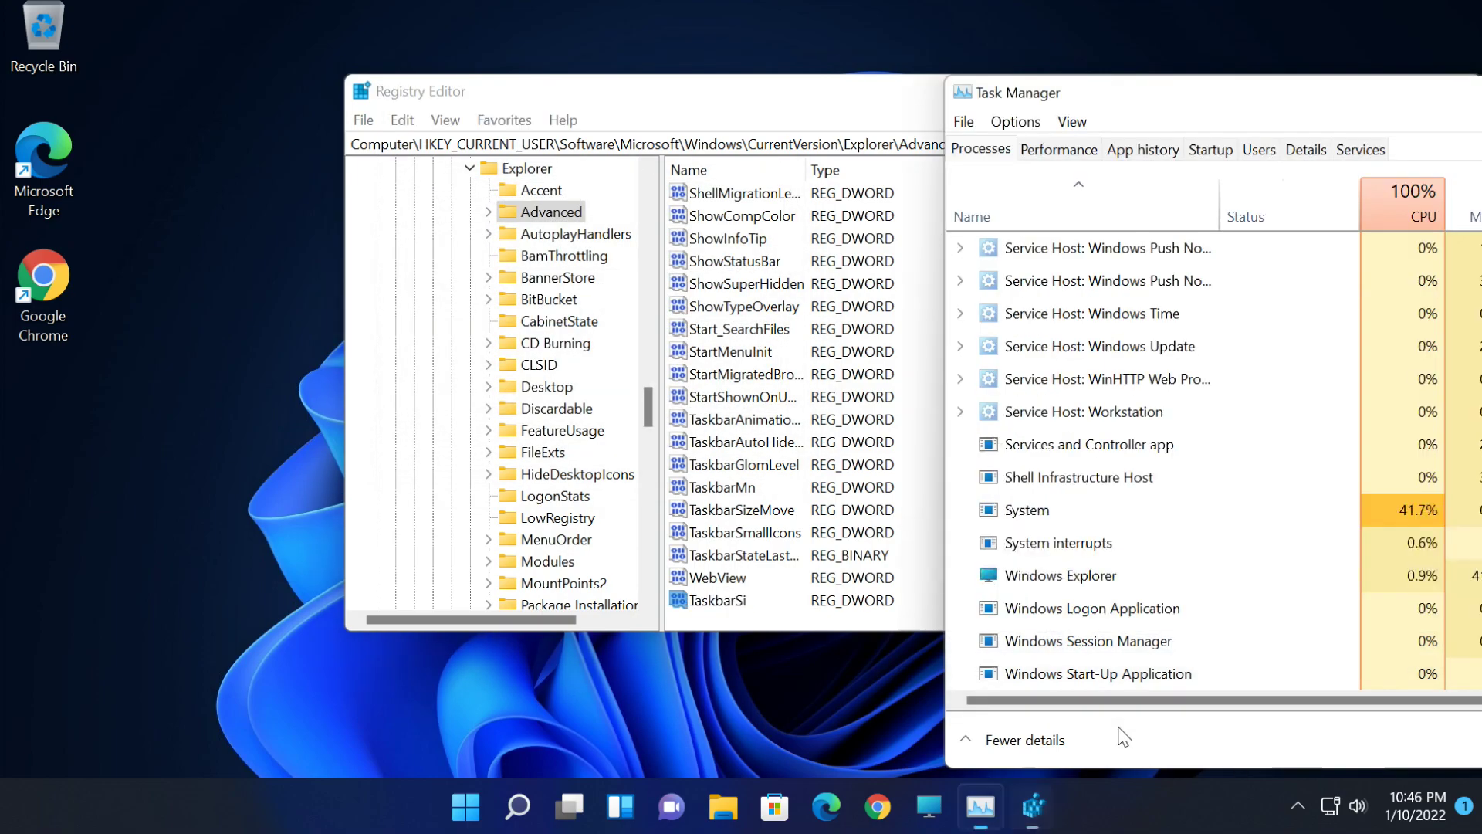
Step: Restart Windows Explorer to apply the large taskbar, then close Task Manager
right_click(1035, 581)
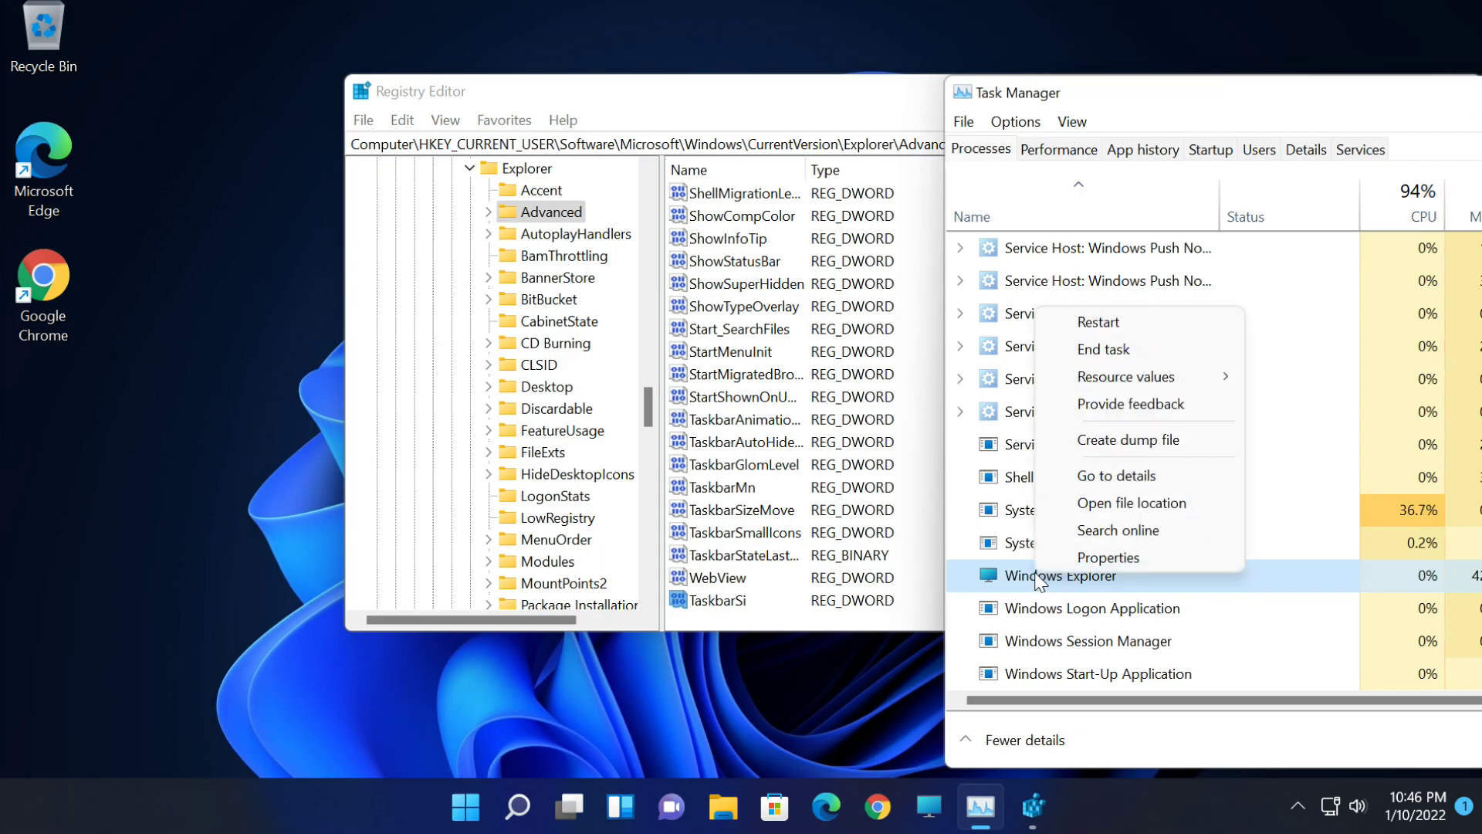
left_click(1092, 319)
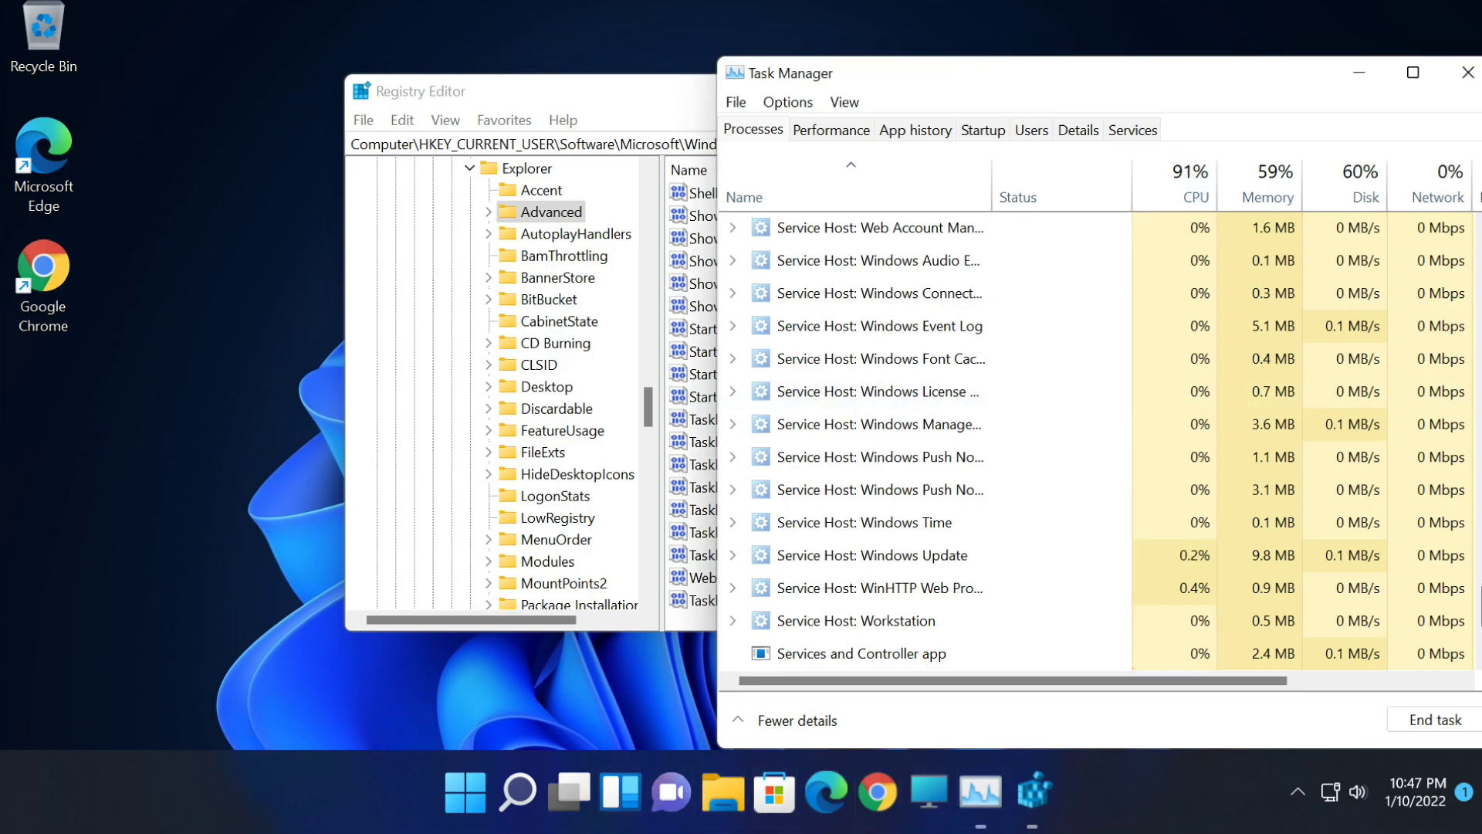
left_click_drag(1175, 78, 895, 77)
left_click(1188, 71)
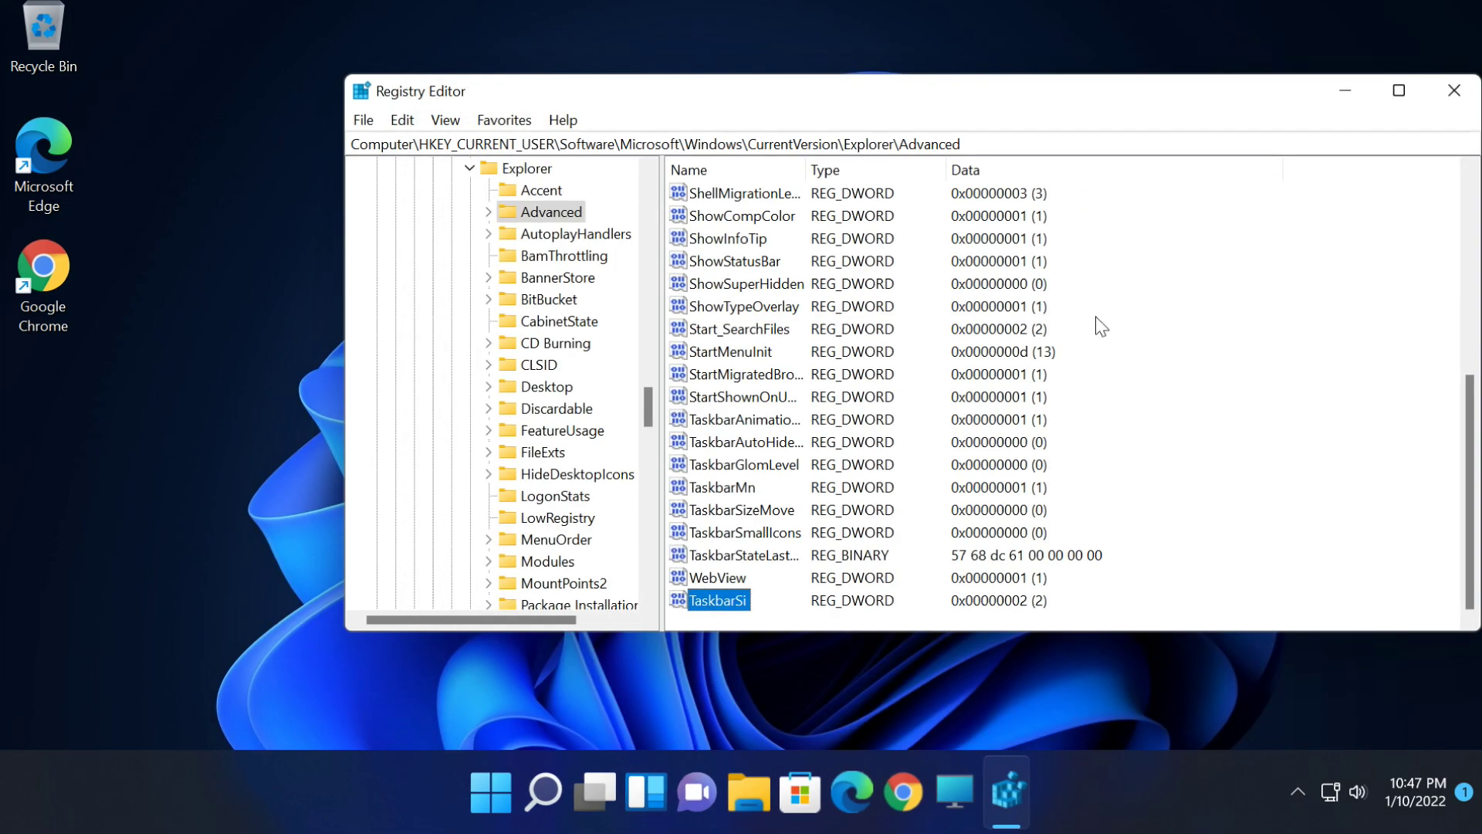